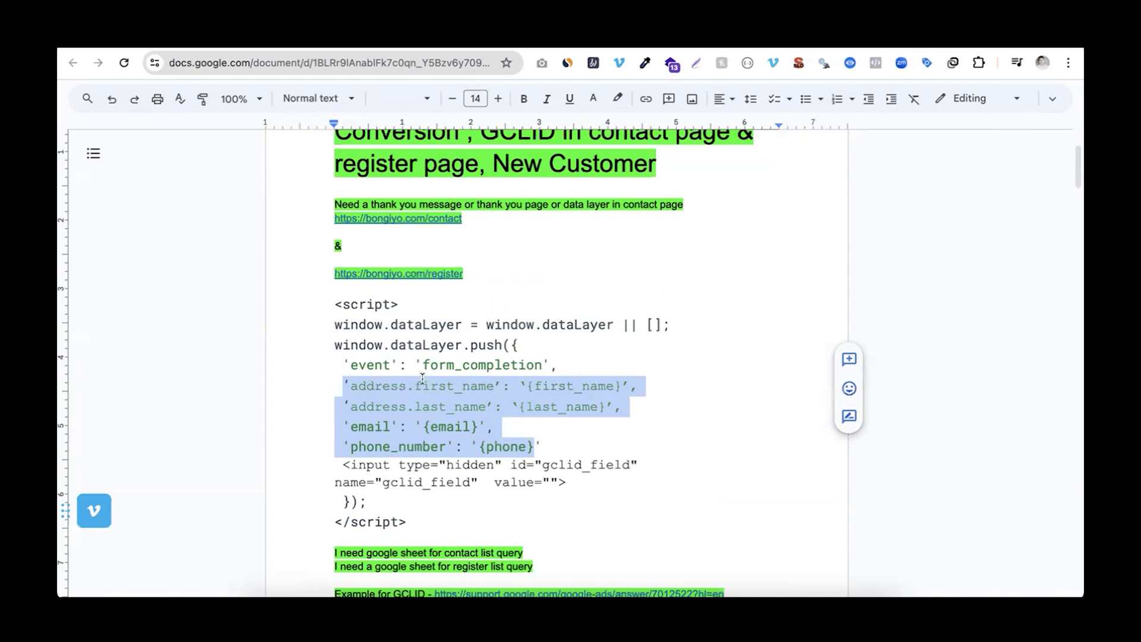
Switch to Google Tag Manager, open the GAds - Contact Page tag and rename it GAds - Contact Form
{"action": "left_click", "coordinate": [385, 389]}
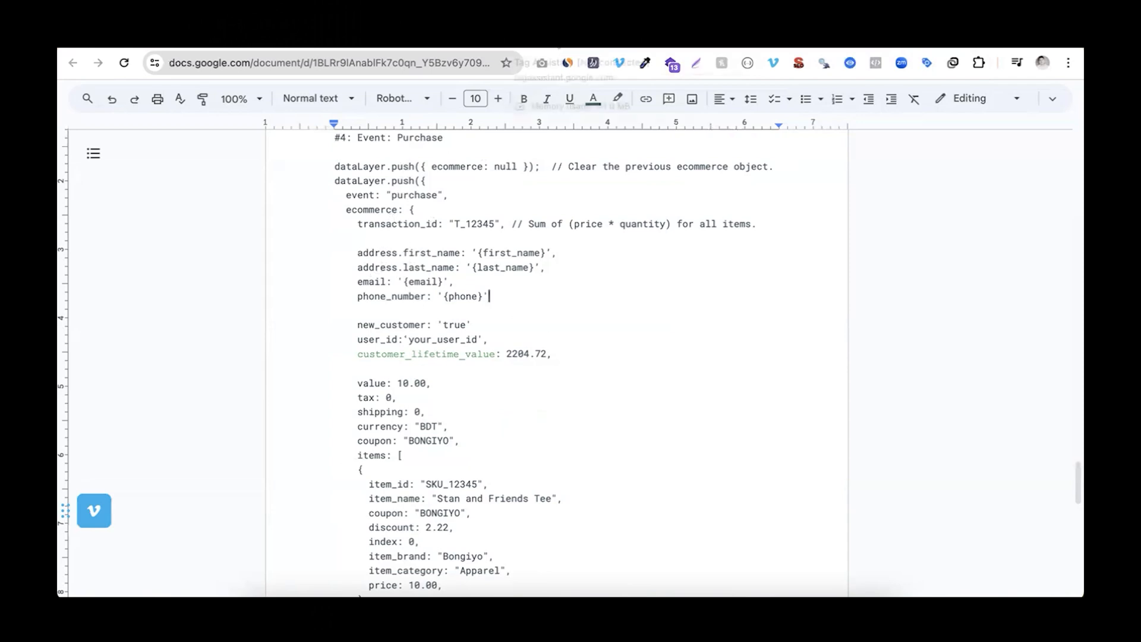
{"action": "left_click", "coordinate": [459, 45]}
{"action": "scroll", "coordinate": [457, 312], "scroll_direction": "down", "scroll_amount": 4}
{"action": "scroll", "coordinate": [457, 312], "scroll_direction": "down", "scroll_amount": 7}
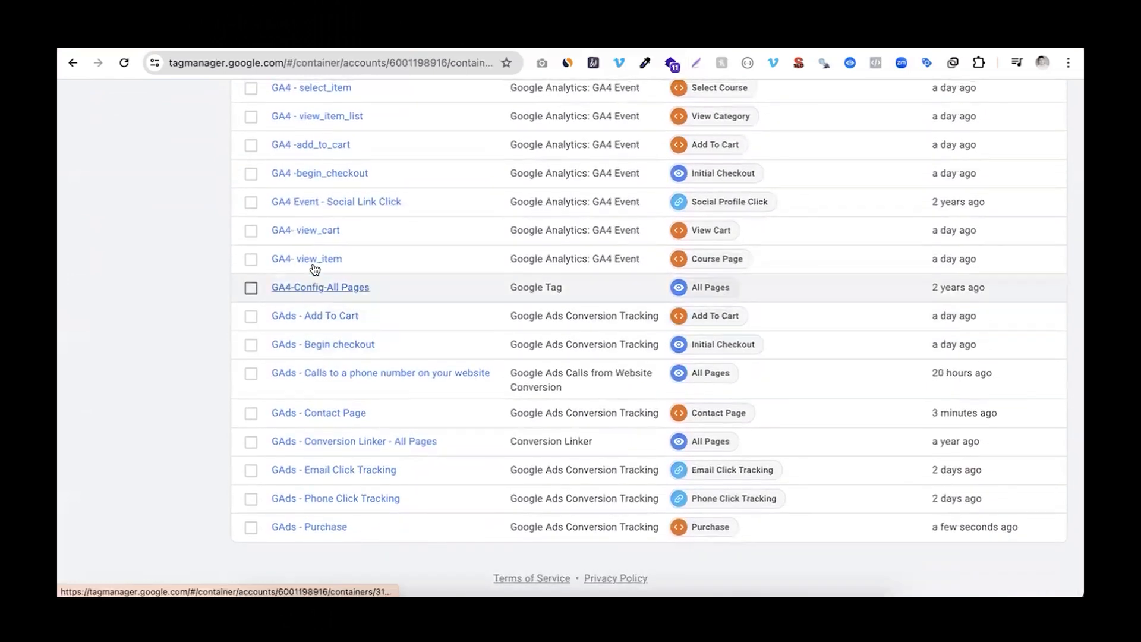
{"action": "left_click", "coordinate": [326, 414]}
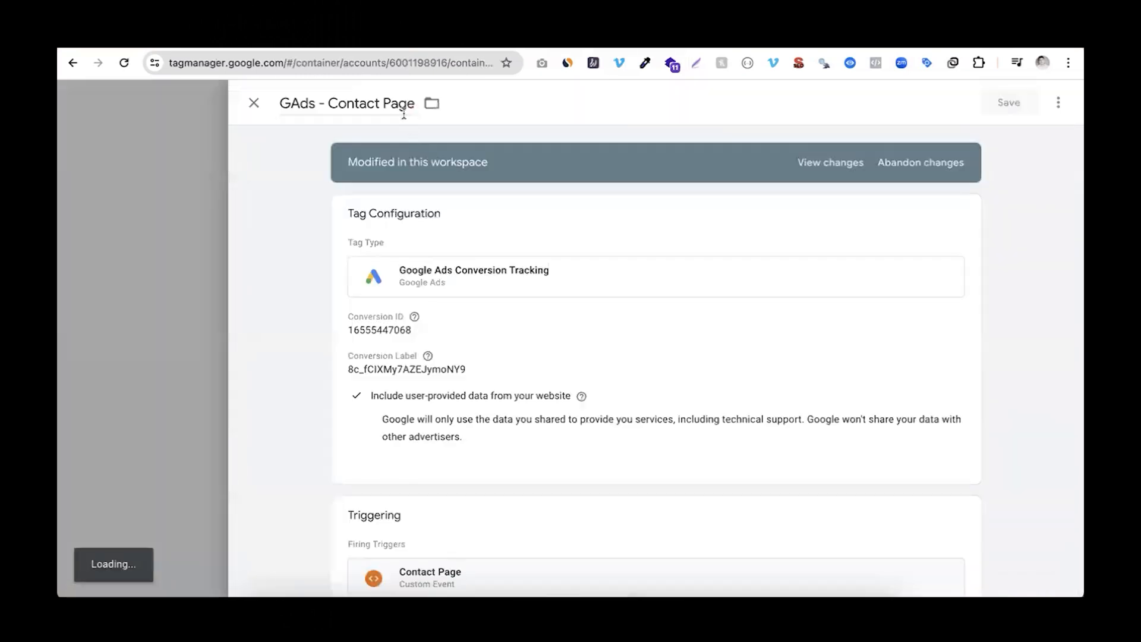
{"action": "double_click", "coordinate": [401, 105]}
{"action": "type", "text": "Form"}
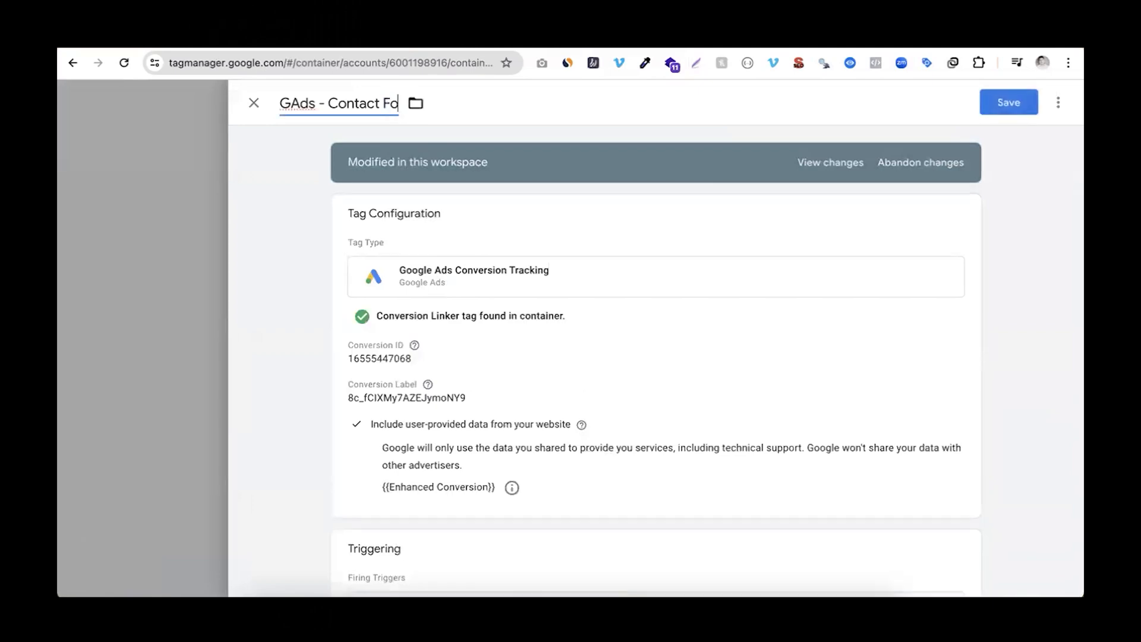
Create a new user-provided data variable for the tag and name it Enhanced Conversion (Manual)
{"action": "left_click", "coordinate": [502, 385]}
{"action": "scroll", "coordinate": [502, 385], "scroll_direction": "down", "scroll_amount": 6}
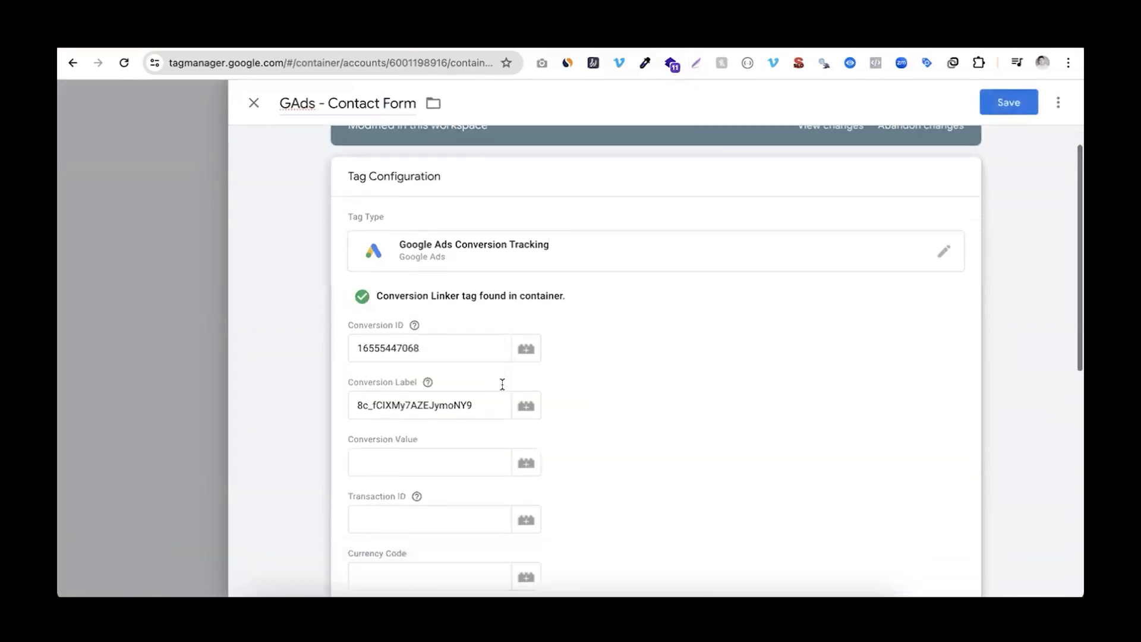
{"action": "left_click", "coordinate": [505, 409]}
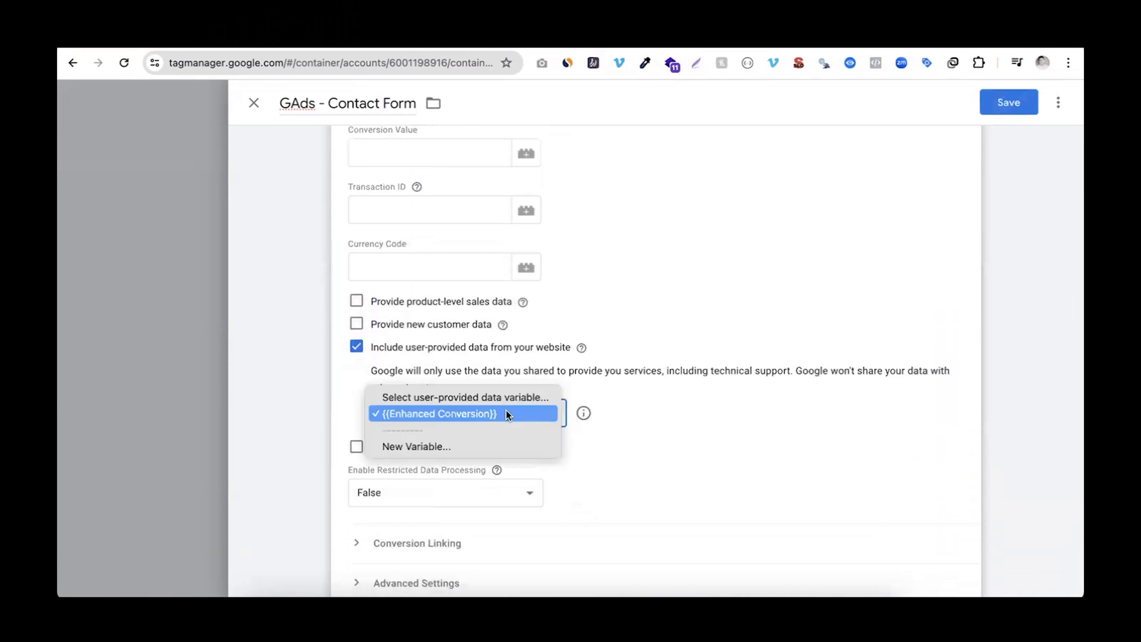
{"action": "left_click", "coordinate": [455, 446]}
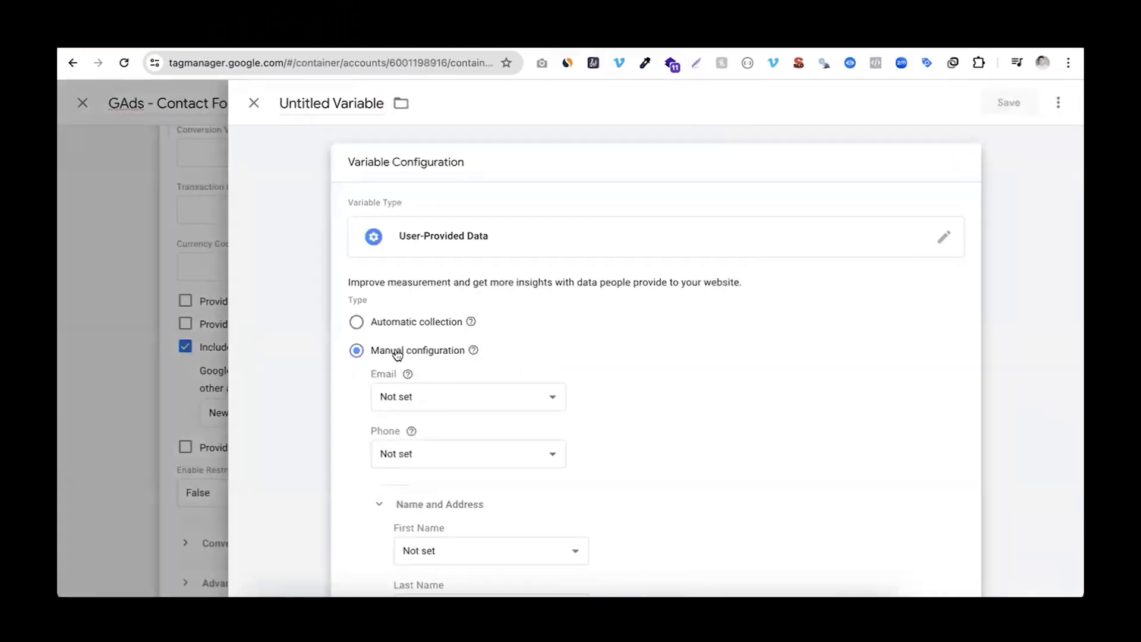
{"action": "left_click", "coordinate": [341, 104]}
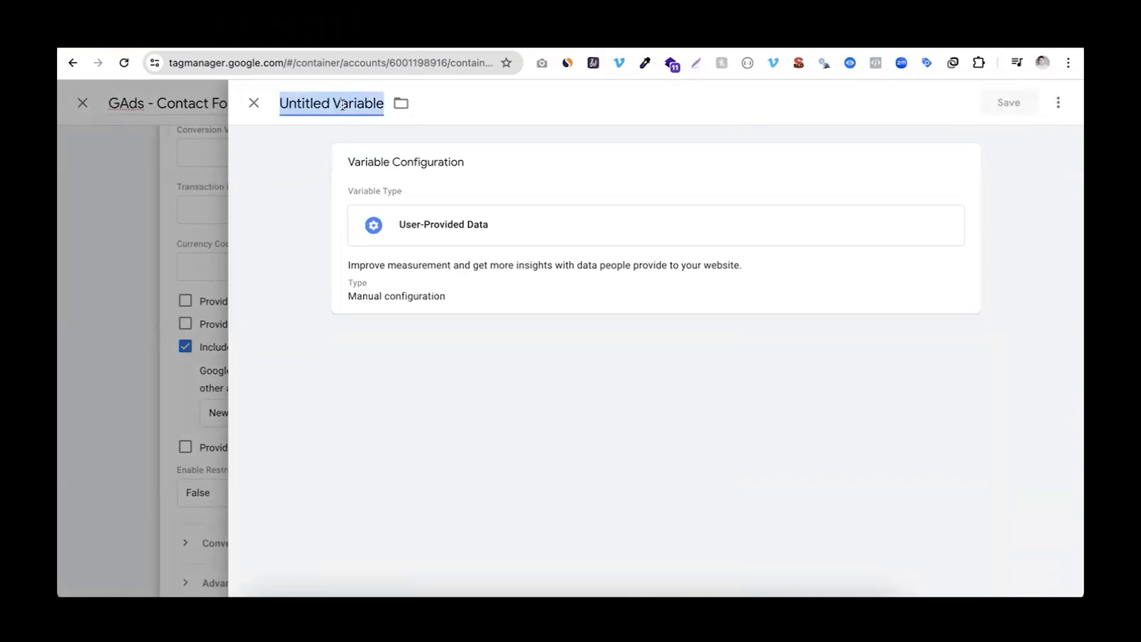
{"action": "type", "text": "Enhanv"}
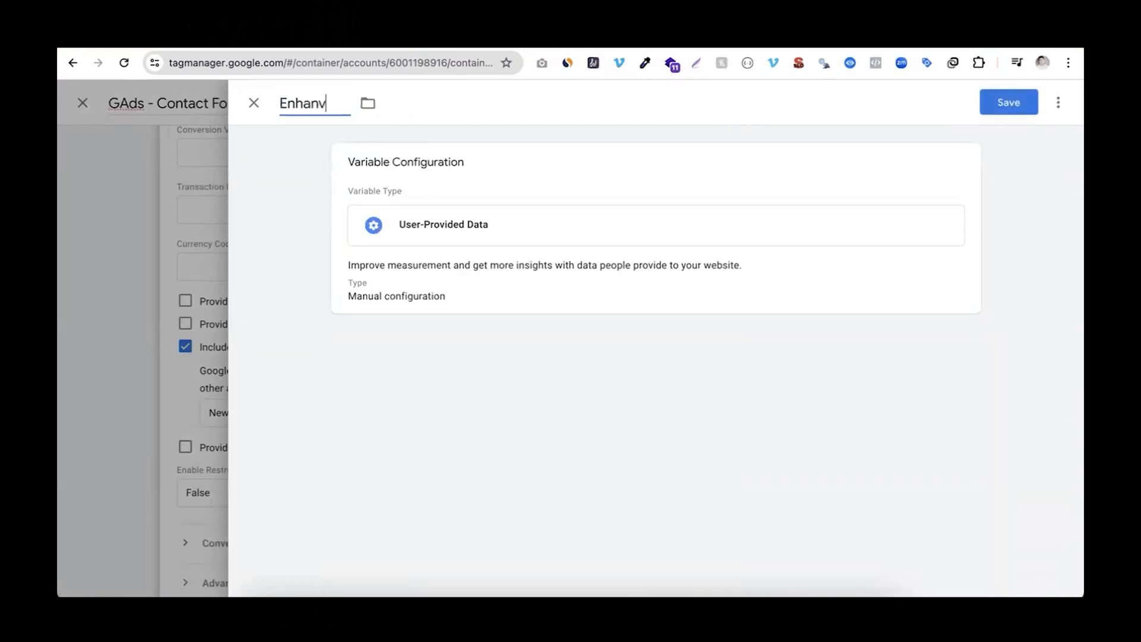
{"action": "key", "text": "BackSpace"}
{"action": "type", "text": "ced Conversion (Manual)"}
Start a new variable for the Email field of the manual configuration and make it a Data Layer Variable
{"action": "left_click", "coordinate": [425, 239]}
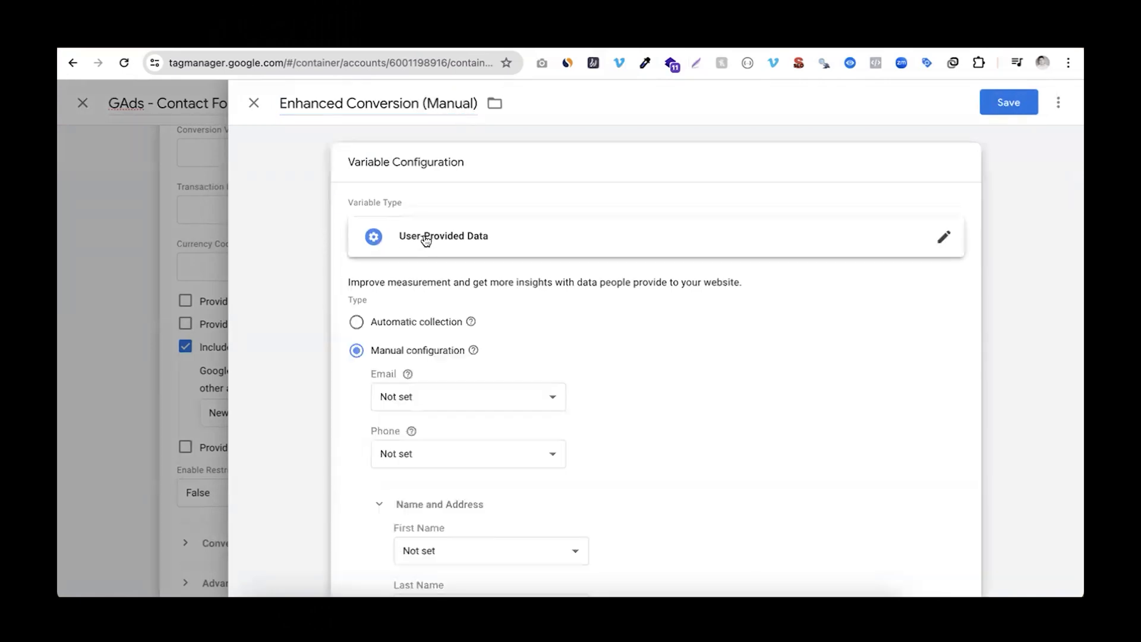
{"action": "scroll", "coordinate": [451, 287], "scroll_direction": "down", "scroll_amount": 1}
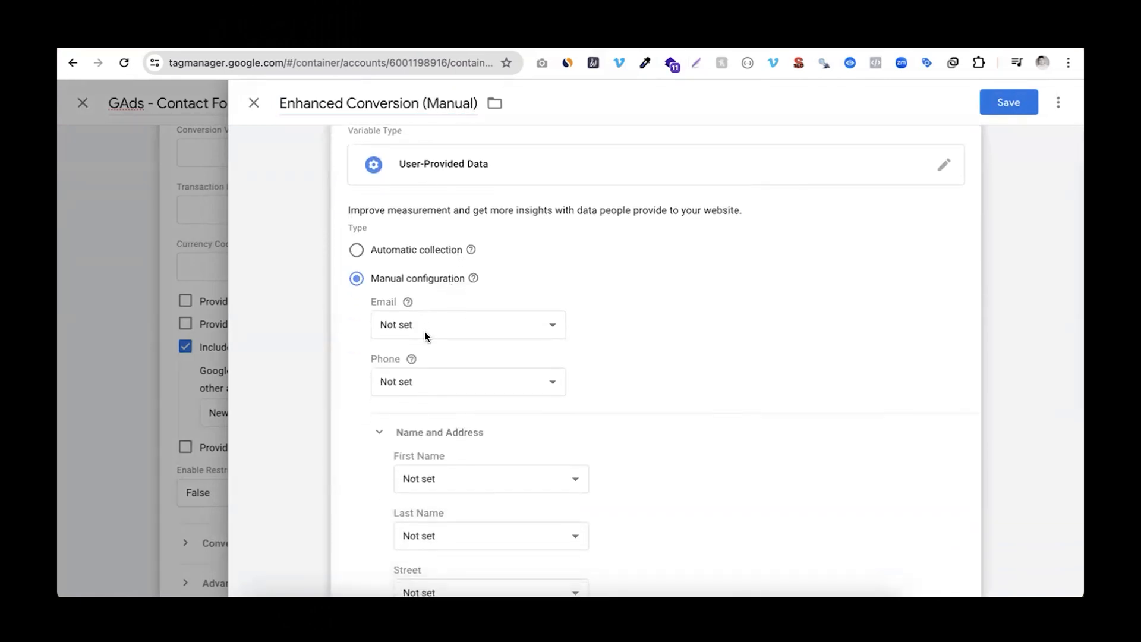
{"action": "left_click", "coordinate": [424, 331]}
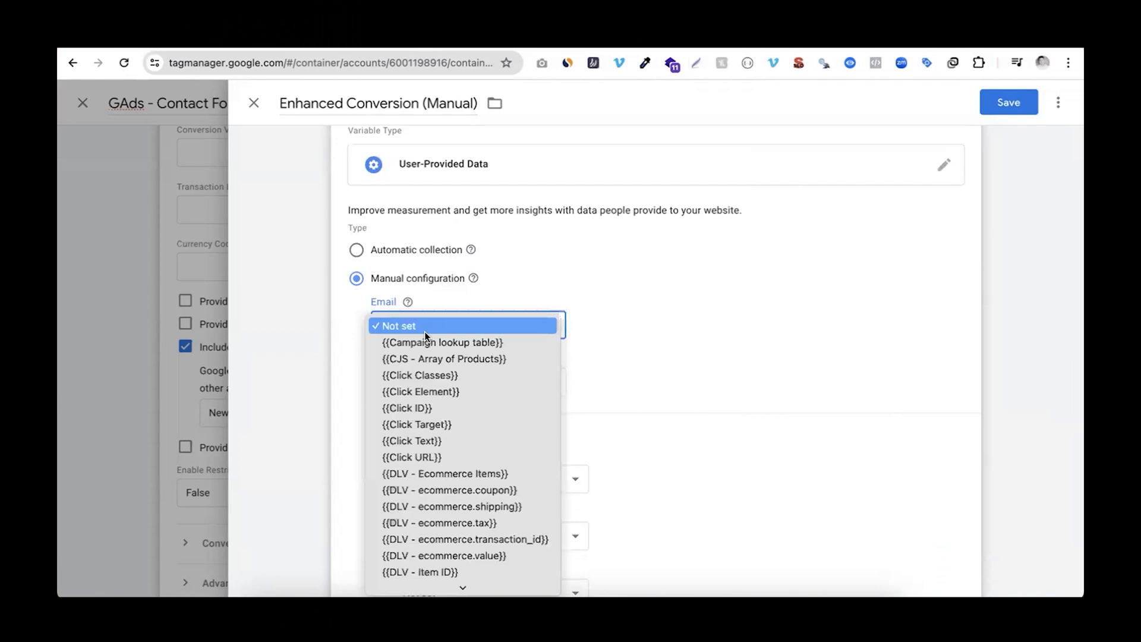
{"action": "scroll", "coordinate": [440, 433], "scroll_direction": "down", "scroll_amount": 8}
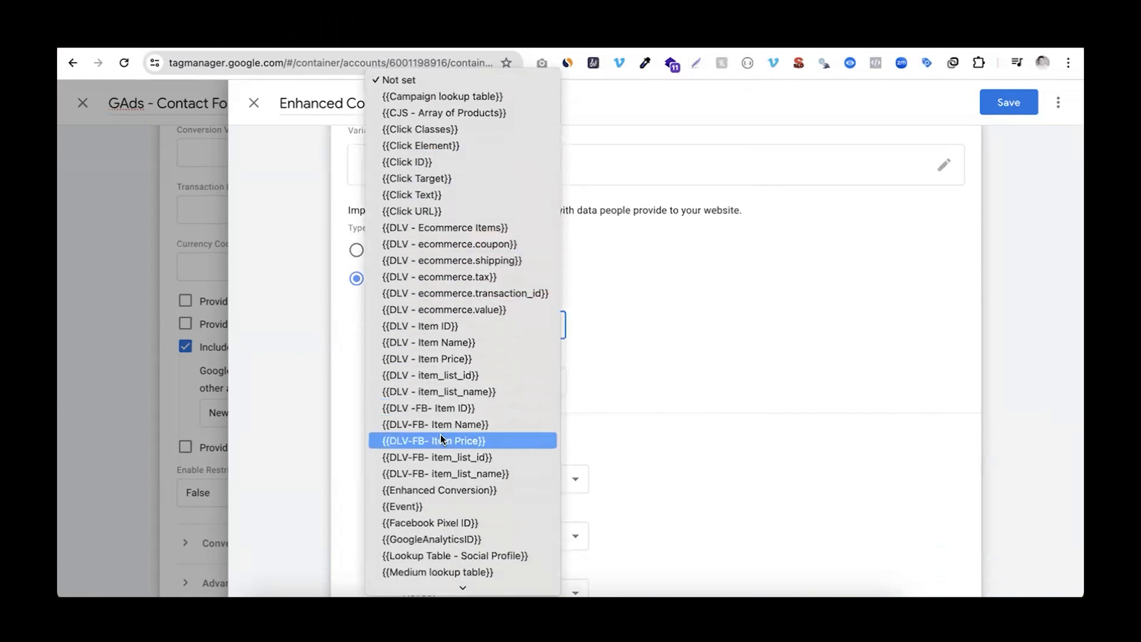
{"action": "scroll", "coordinate": [441, 437], "scroll_direction": "down", "scroll_amount": 1}
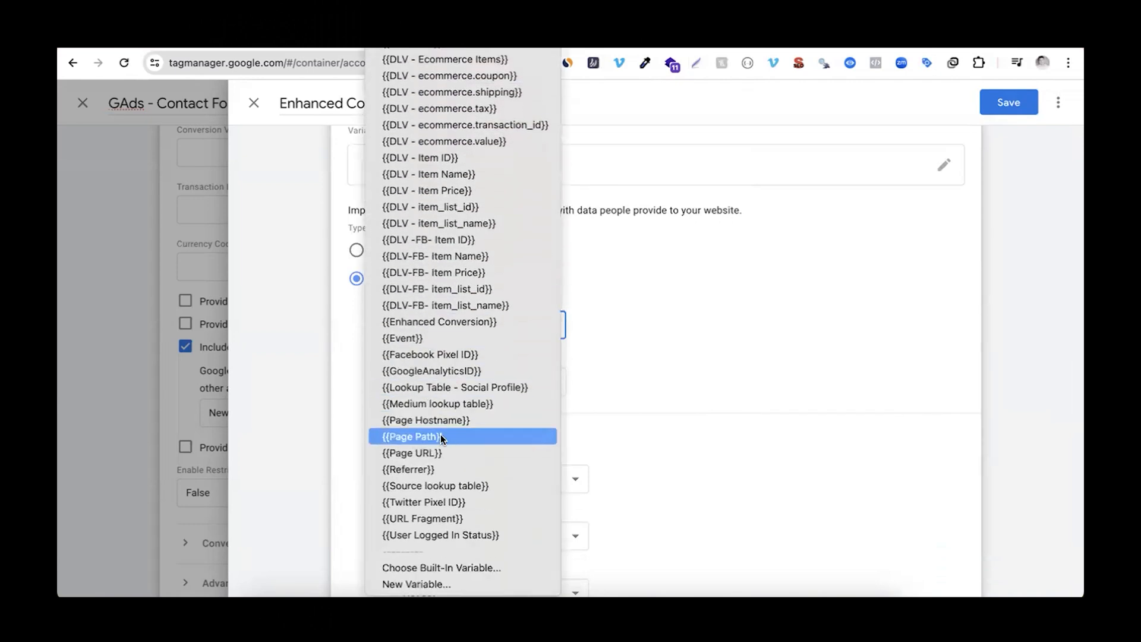
{"action": "left_click", "coordinate": [431, 584]}
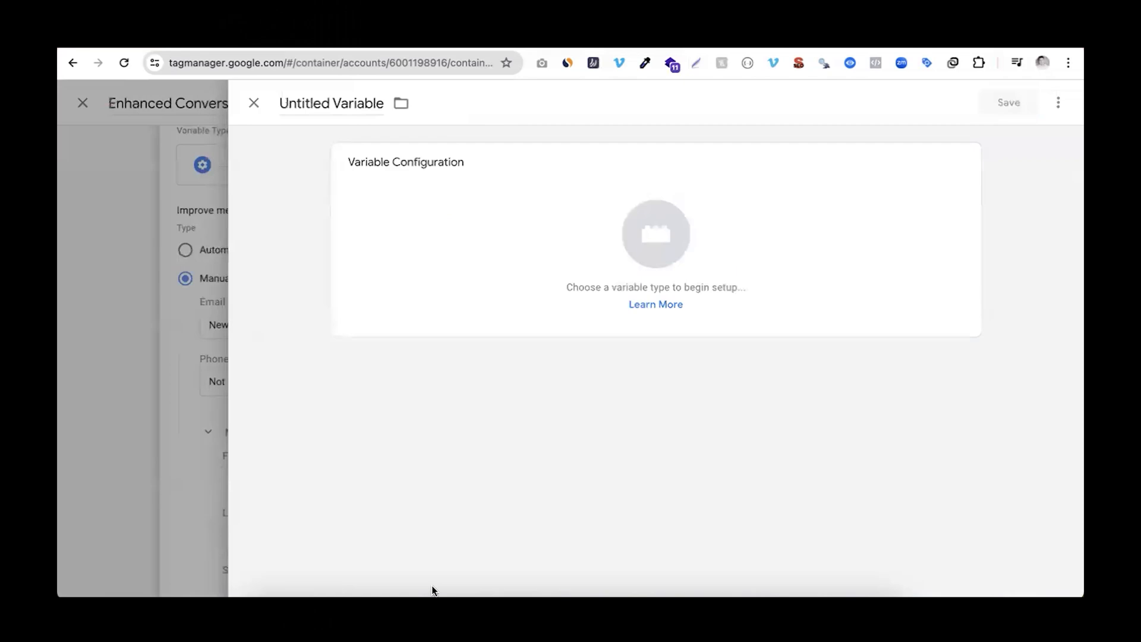
{"action": "left_click", "coordinate": [617, 273]}
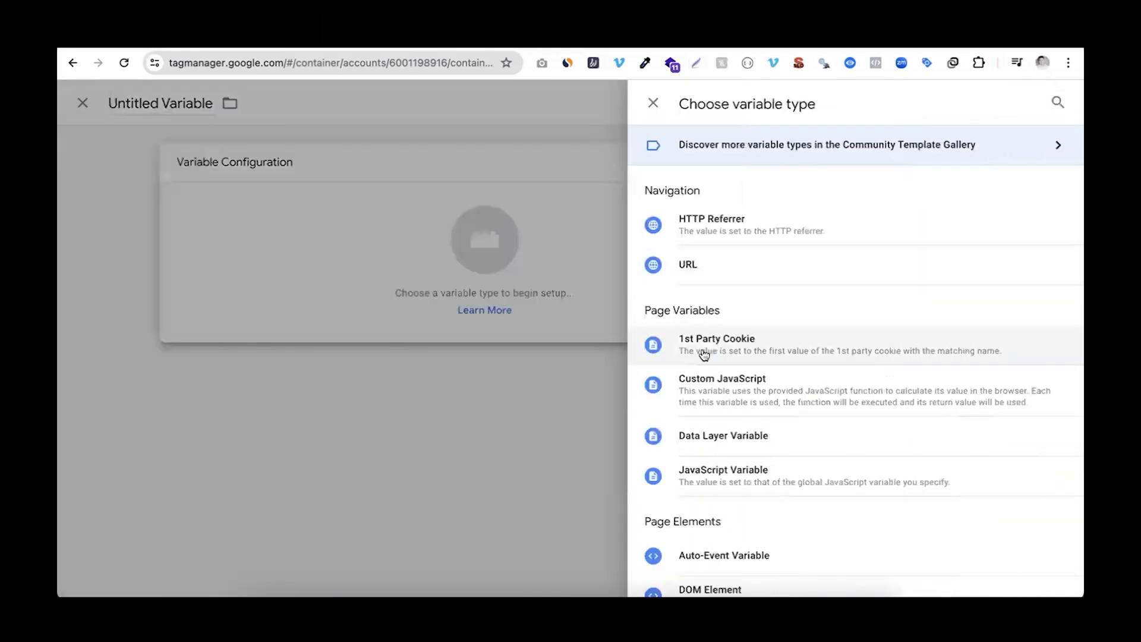
{"action": "scroll", "coordinate": [710, 404], "scroll_direction": "down", "scroll_amount": 1}
{"action": "left_click", "coordinate": [708, 422]}
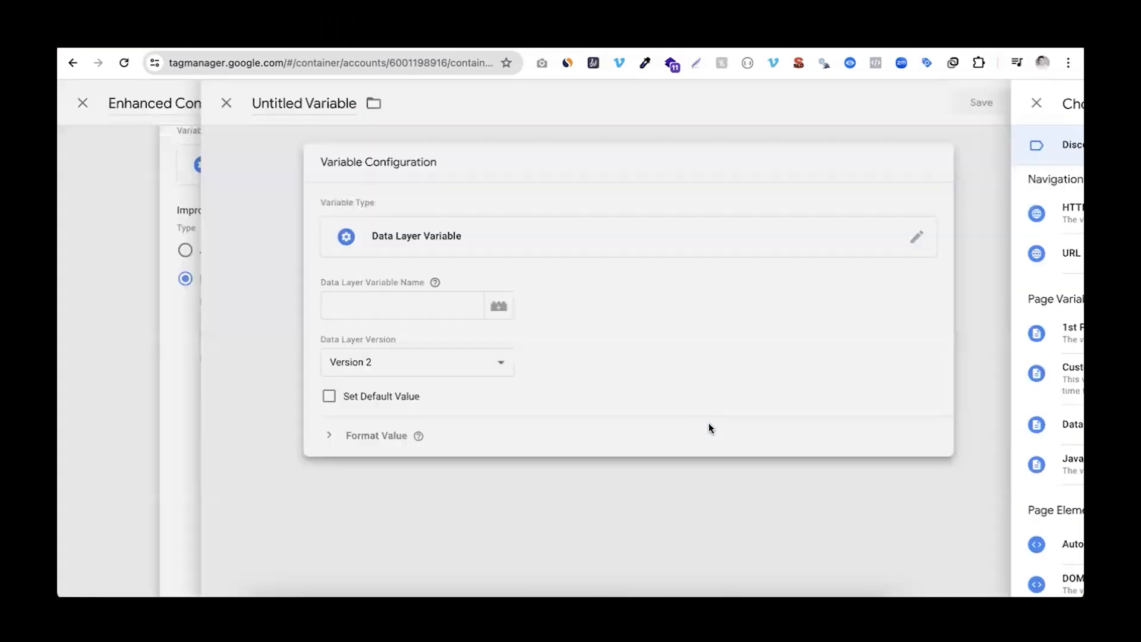
Look up the email key in the Google Docs dataLayer script and enter email as the Data Layer Variable Name
{"action": "left_click", "coordinate": [437, 308]}
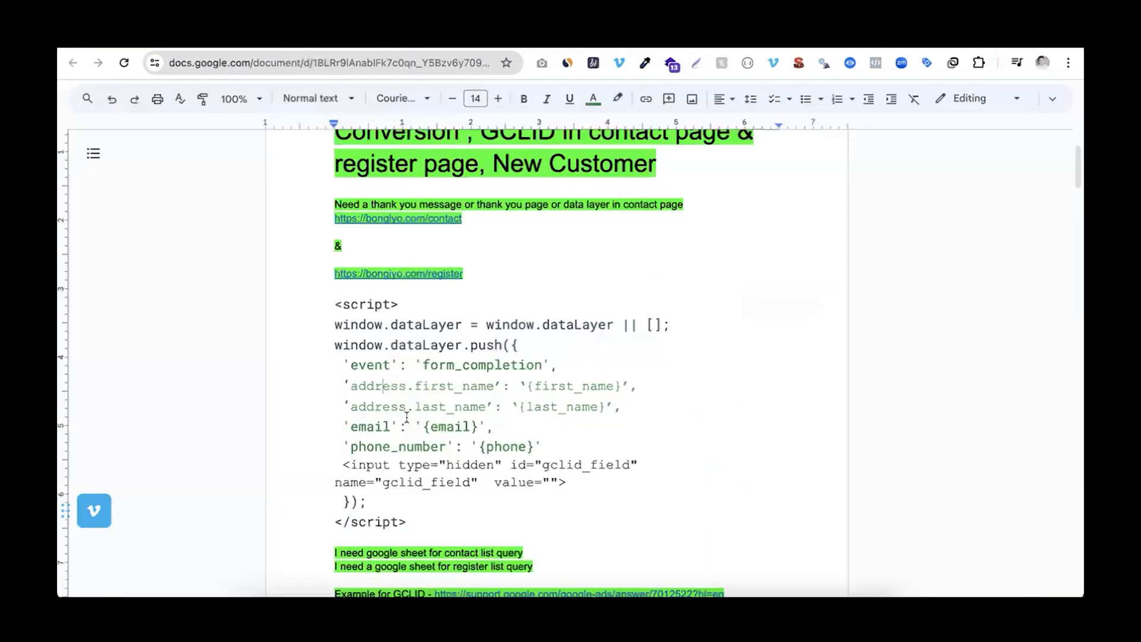
{"action": "double_click", "coordinate": [365, 425]}
{"action": "left_click", "coordinate": [356, 424]}
{"action": "left_click_drag", "start_coordinate": [350, 426], "coordinate": [391, 425]}
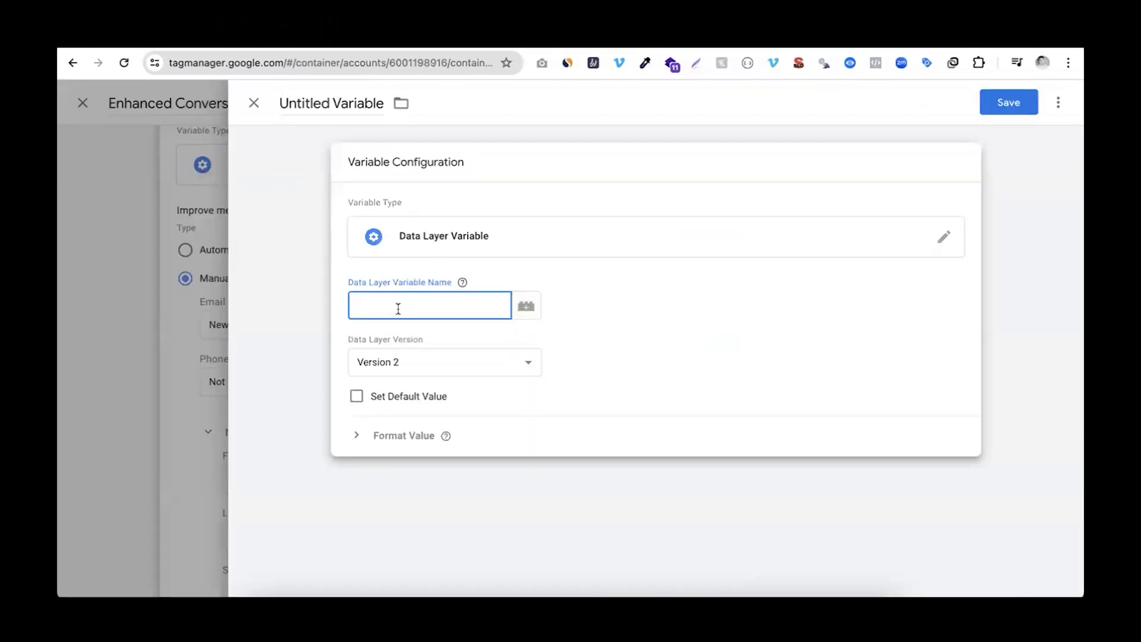
{"action": "type", "text": "email"}
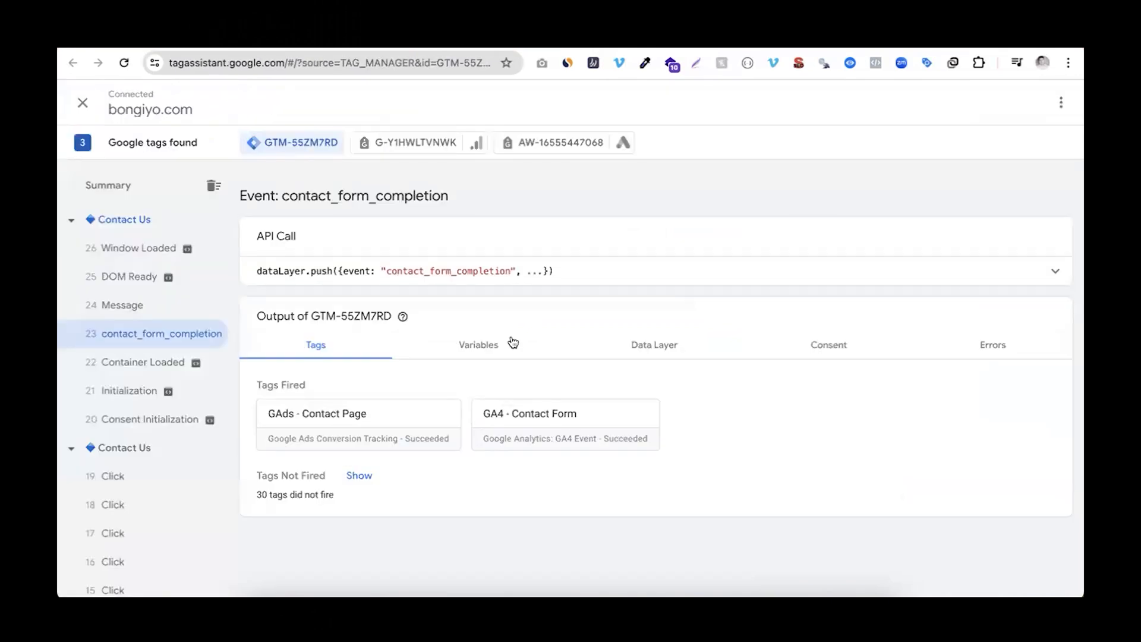
Examine the data layer values of the contact_form_completion event in Tag Assistant and copy the phone number key
{"action": "left_click", "coordinate": [488, 354]}
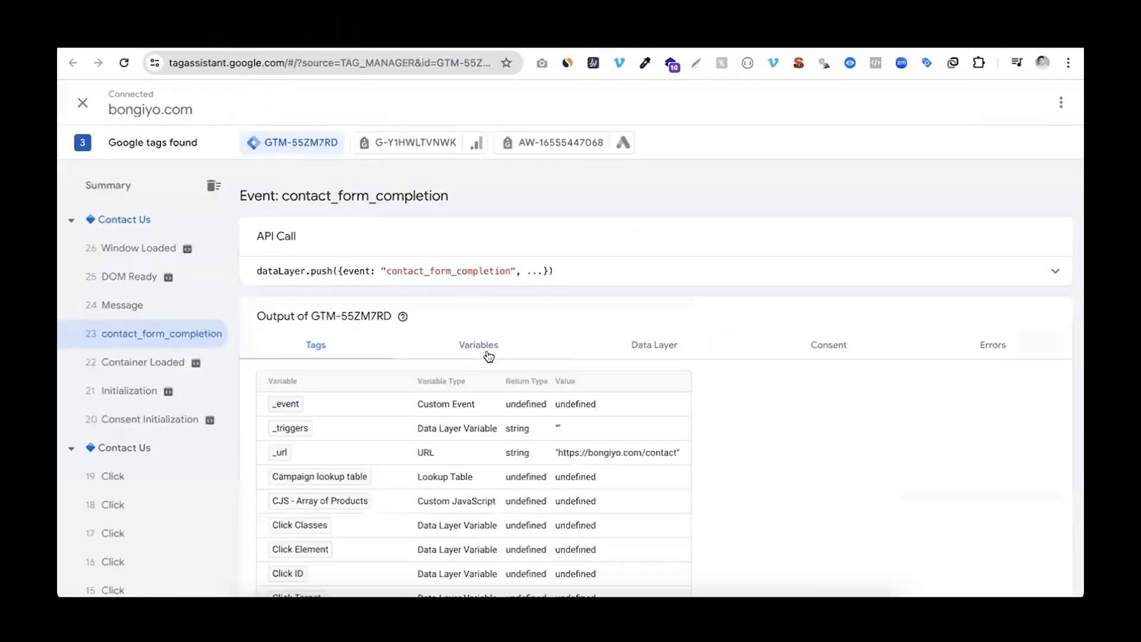
{"action": "left_click", "coordinate": [642, 348]}
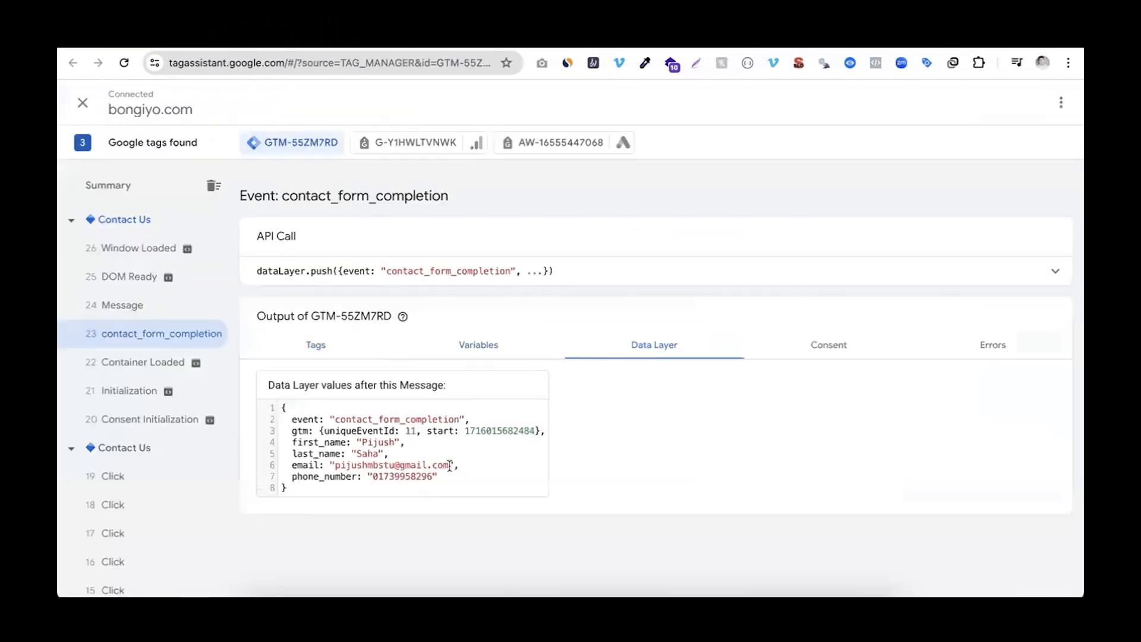
{"action": "double_click", "coordinate": [307, 462]}
{"action": "left_click_drag", "start_coordinate": [292, 476], "coordinate": [353, 476]}
{"action": "key", "text": "ctrl+c"}
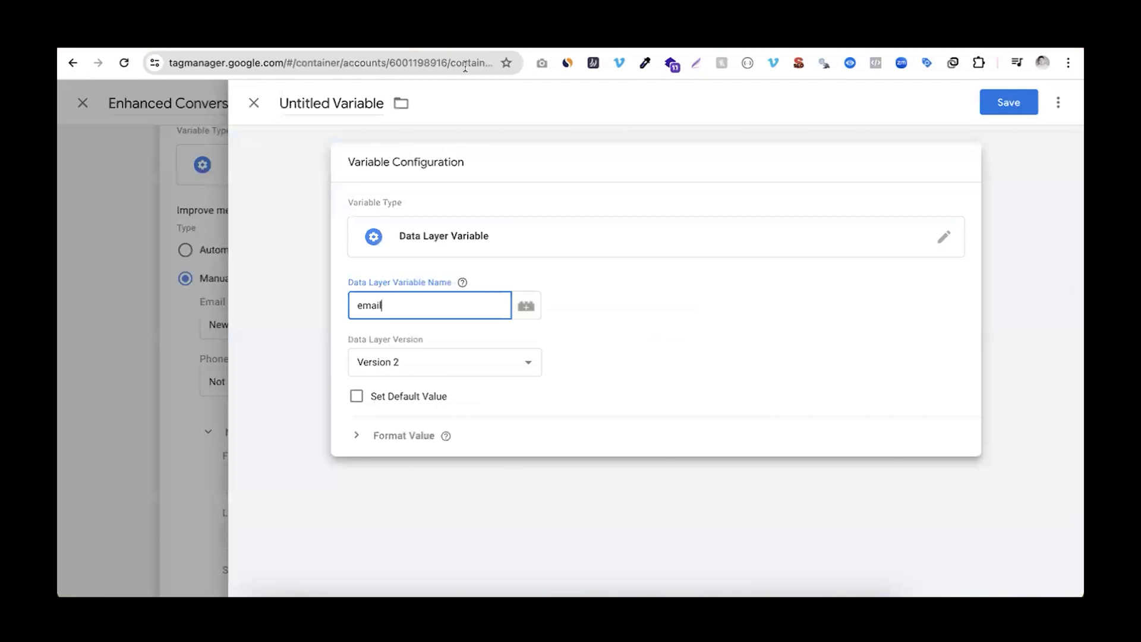
Name the new data layer variable Email and save it
{"action": "left_click", "coordinate": [338, 102]}
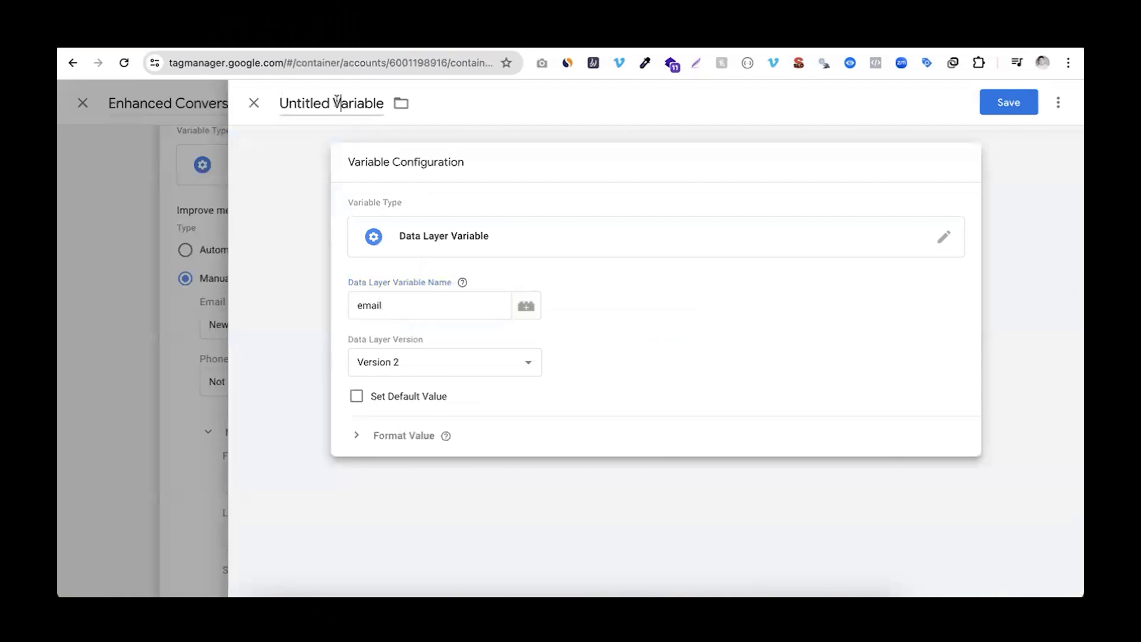
{"action": "type", "text": "Email"}
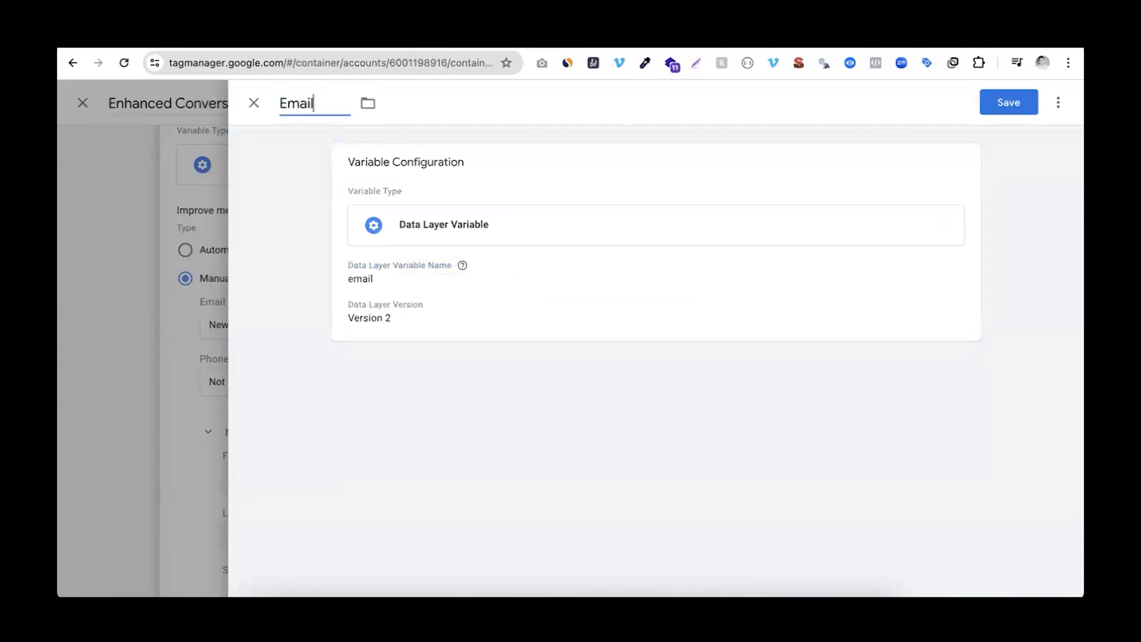
{"action": "left_click", "coordinate": [1008, 107]}
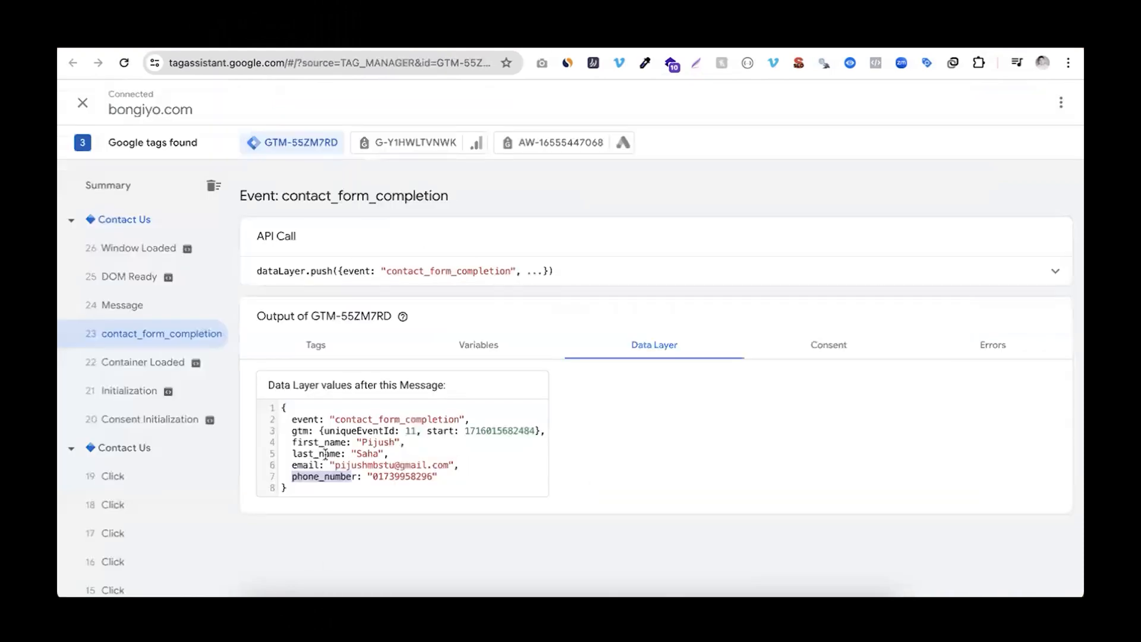
Copy the phone_number key from Tag Assistant and create a Data Layer Variable for the Phone field with that variable name
{"action": "left_click", "coordinate": [300, 482]}
{"action": "left_click_drag", "start_coordinate": [292, 477], "coordinate": [349, 477]}
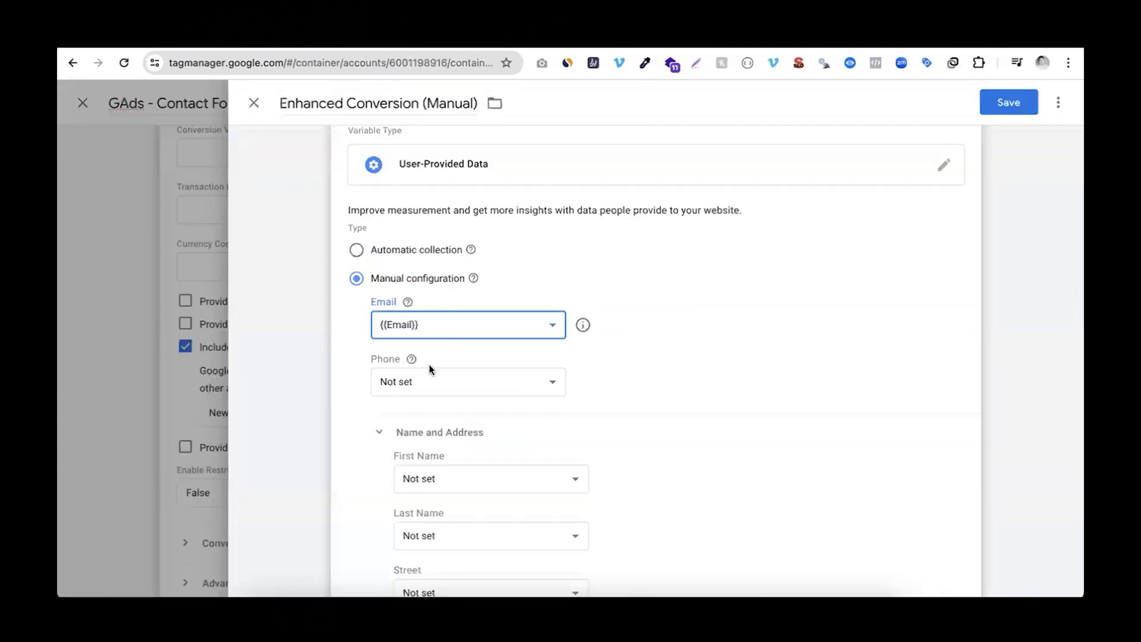
{"action": "left_click", "coordinate": [429, 367]}
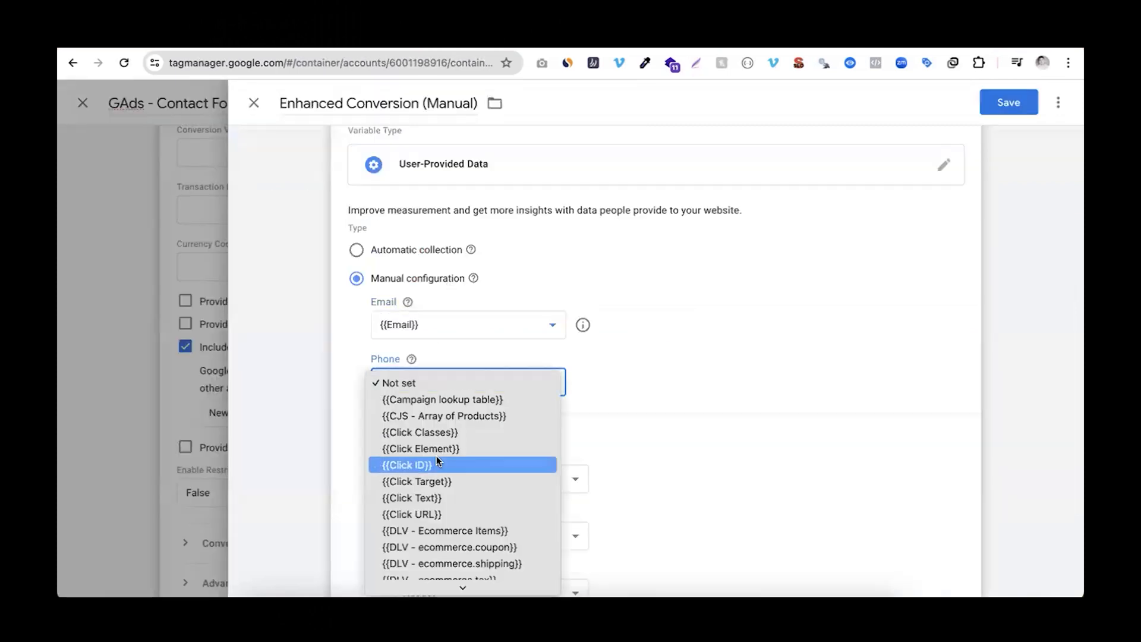
{"action": "scroll", "coordinate": [429, 463], "scroll_direction": "down", "scroll_amount": 5}
{"action": "scroll", "coordinate": [434, 548], "scroll_direction": "down", "scroll_amount": 1}
{"action": "left_click", "coordinate": [430, 582]}
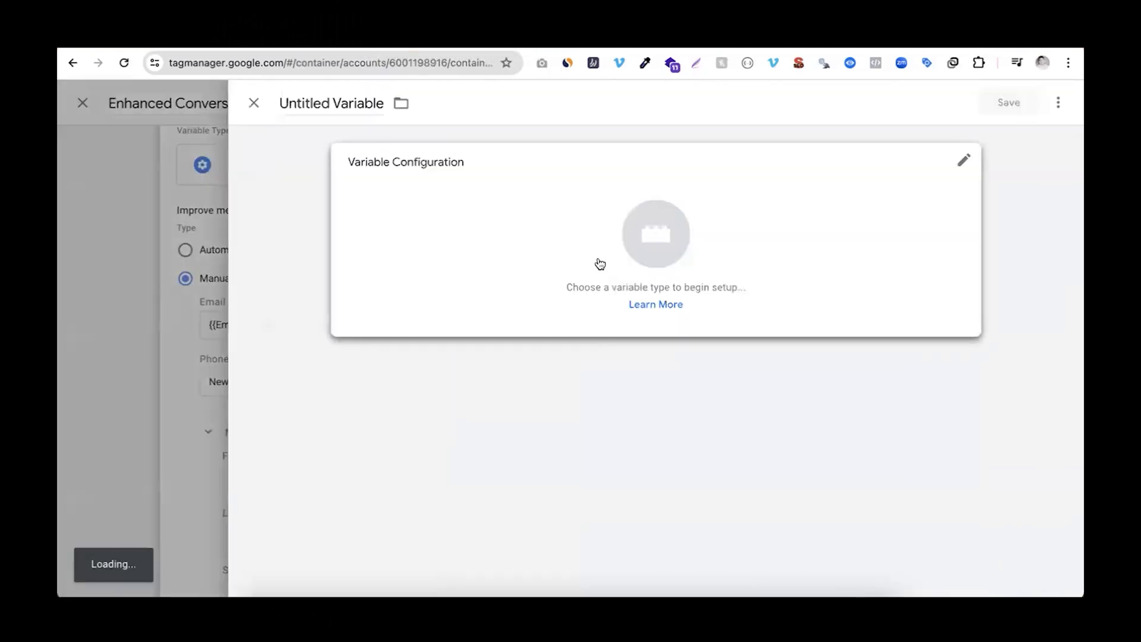
{"action": "left_click", "coordinate": [646, 245]}
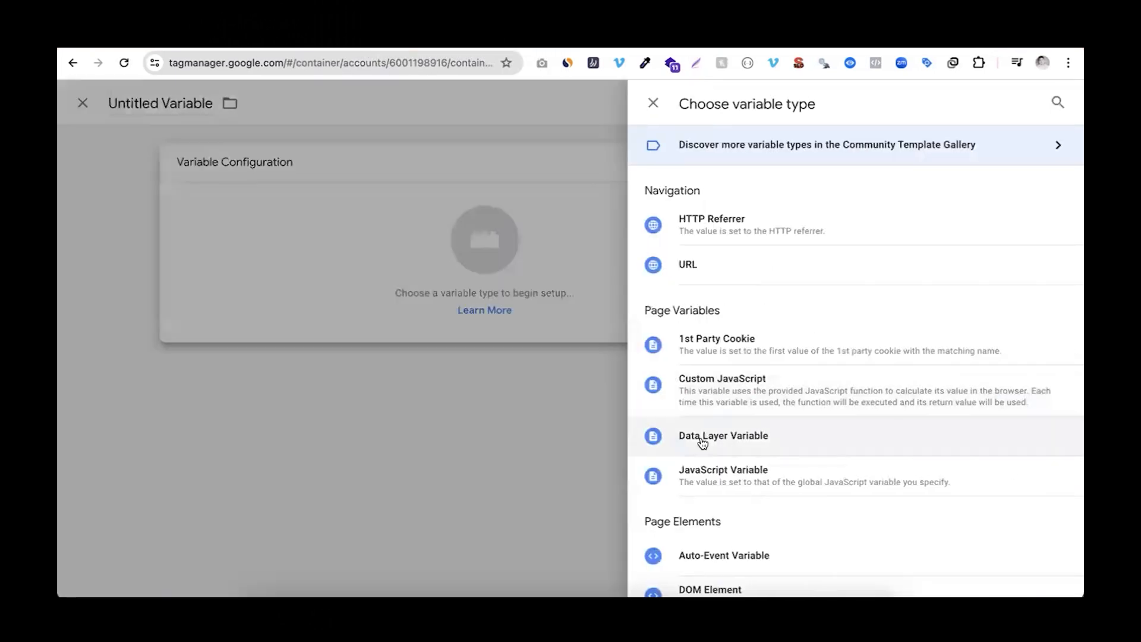
{"action": "left_click", "coordinate": [702, 436]}
{"action": "left_click", "coordinate": [420, 307]}
{"action": "key", "text": "ctrl+v"}
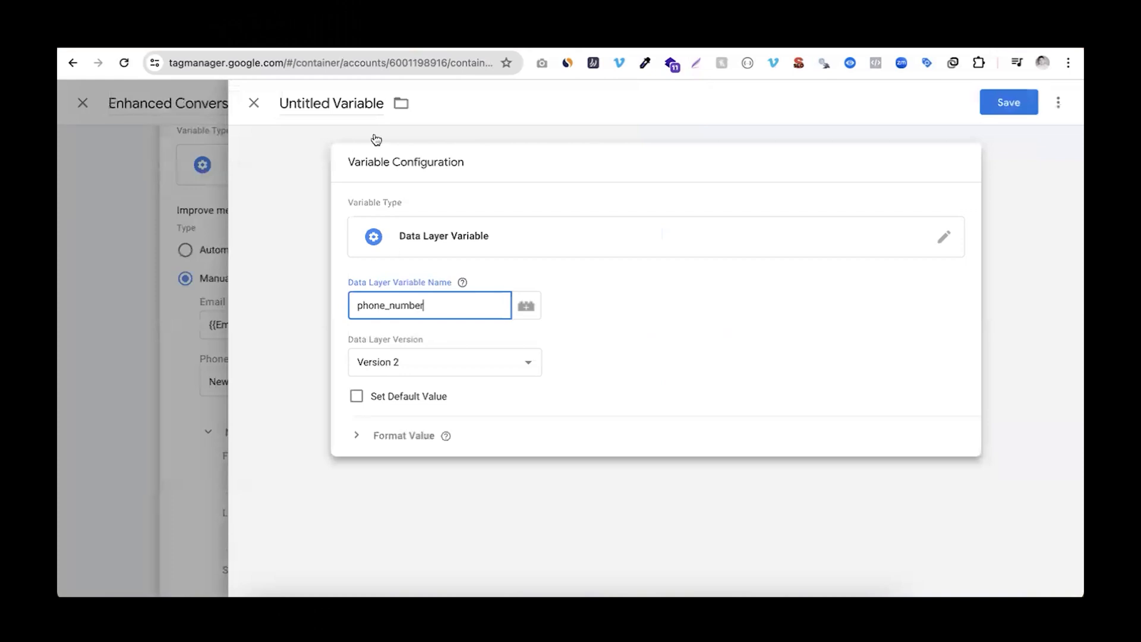
Name the phone data layer variable Phone Number and save it
{"action": "triple_click", "coordinate": [346, 107]}
{"action": "type", "text": "P"}
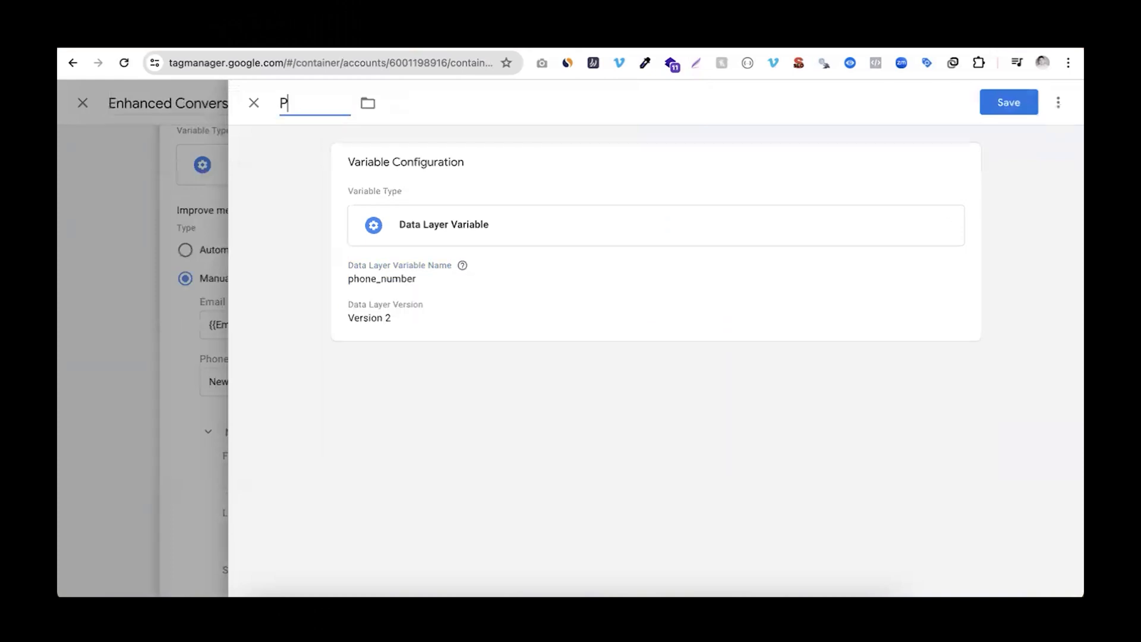
{"action": "type", "text": "honer Nu"}
{"action": "key", "text": "BackSpace"}
{"action": "key", "text": "BackSpace"}
{"action": "type", "text": "Number"}
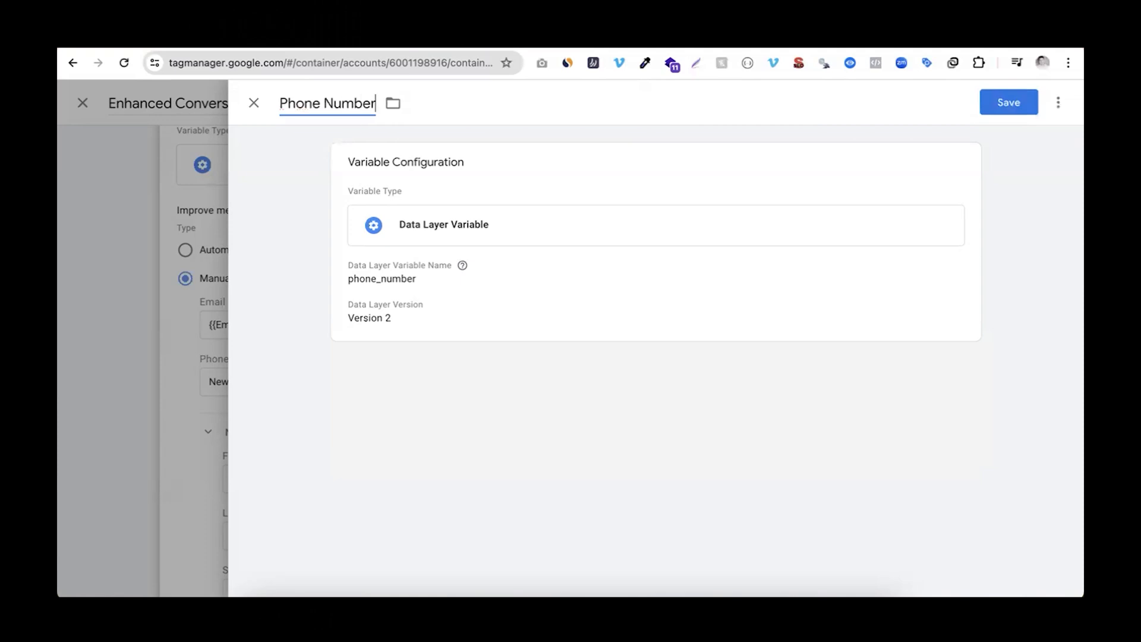
{"action": "left_click", "coordinate": [998, 104]}
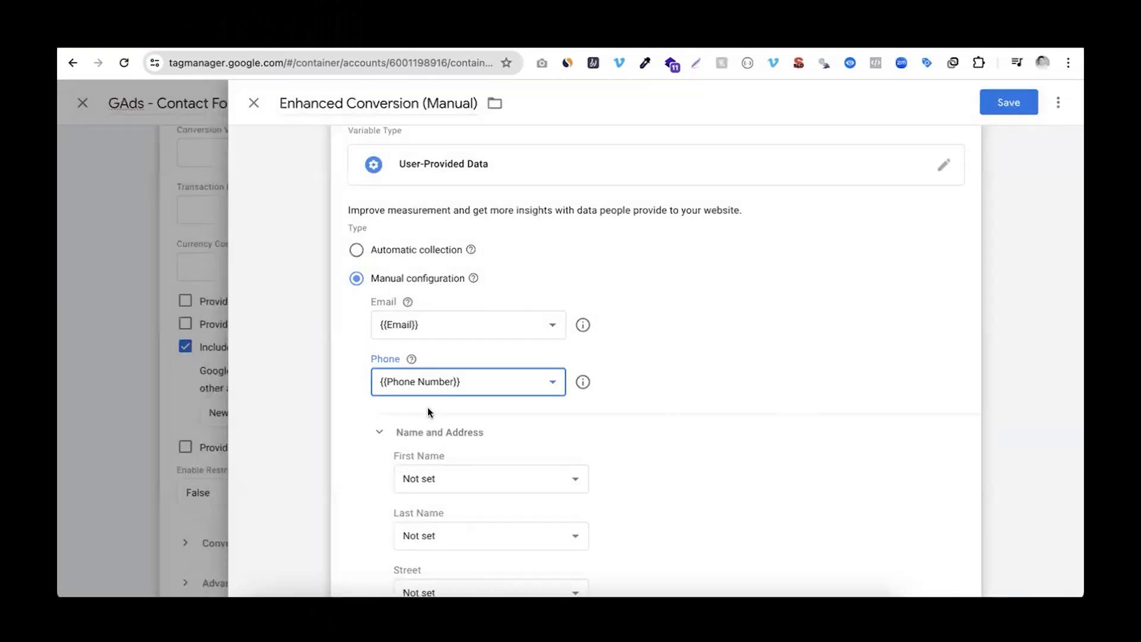
{"action": "scroll", "coordinate": [438, 354], "scroll_direction": "down", "scroll_amount": 2}
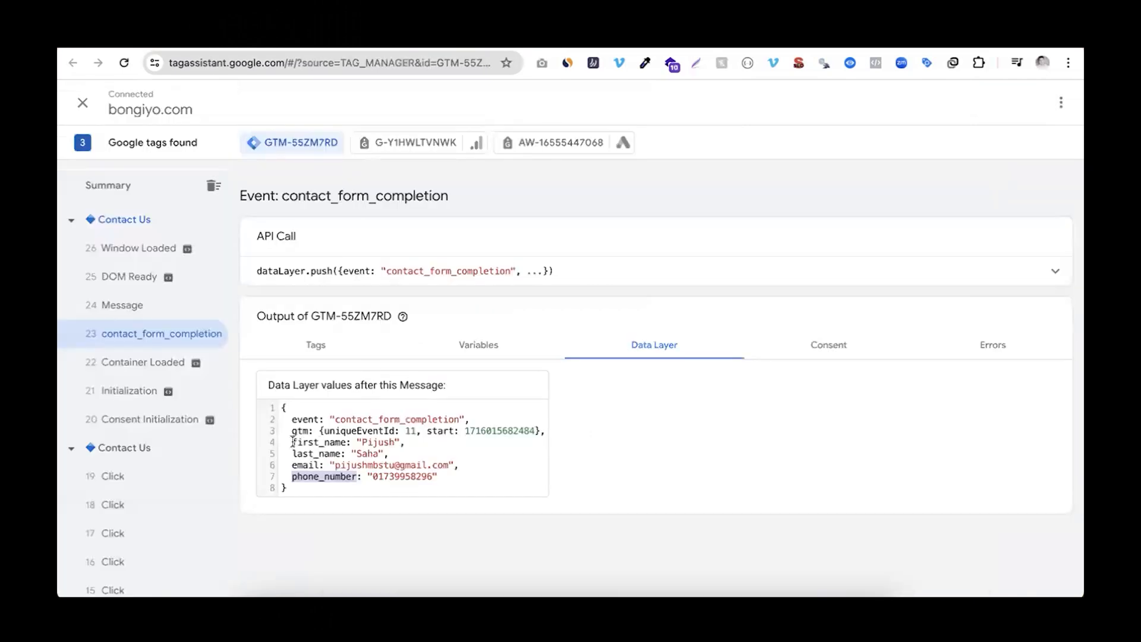
Copy the first_name key from Tag Assistant and create a Data Layer Variable for the First Name field with that variable name
{"action": "left_click_drag", "start_coordinate": [293, 442], "coordinate": [342, 442]}
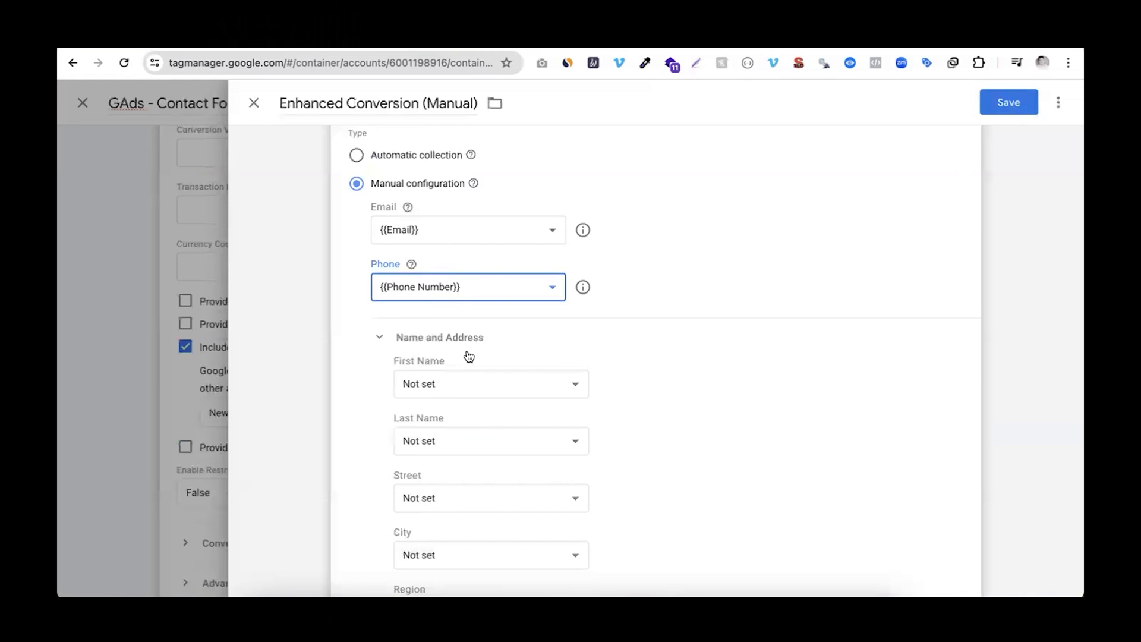
{"action": "scroll", "coordinate": [468, 351], "scroll_direction": "down", "scroll_amount": 1}
{"action": "left_click", "coordinate": [454, 359]}
{"action": "scroll", "coordinate": [478, 451], "scroll_direction": "down", "scroll_amount": 5}
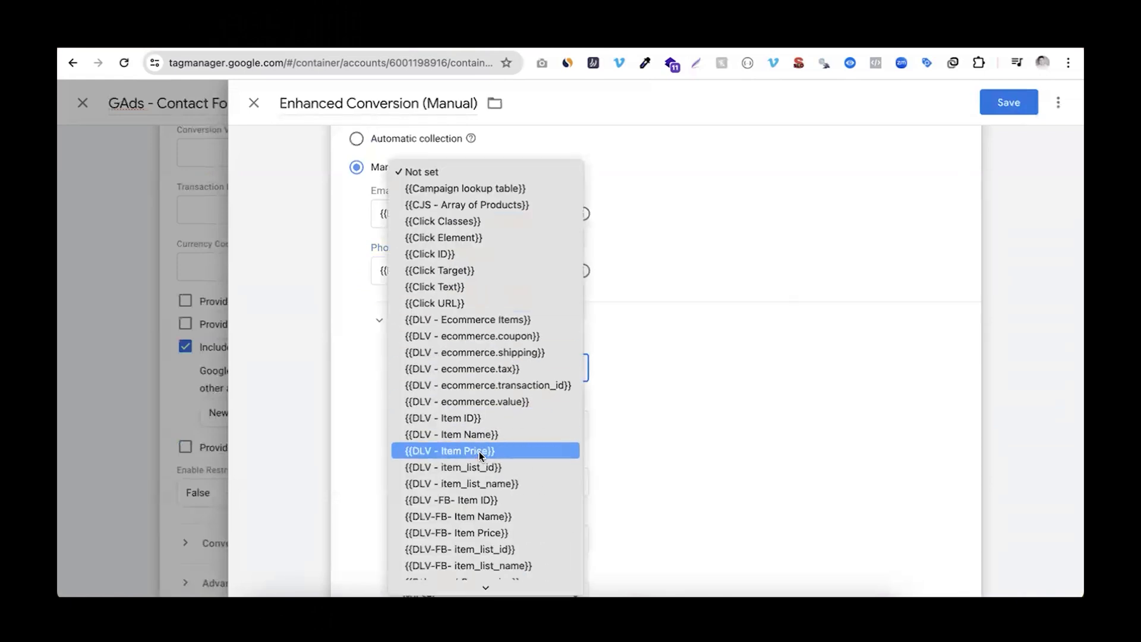
{"action": "left_click", "coordinate": [460, 583]}
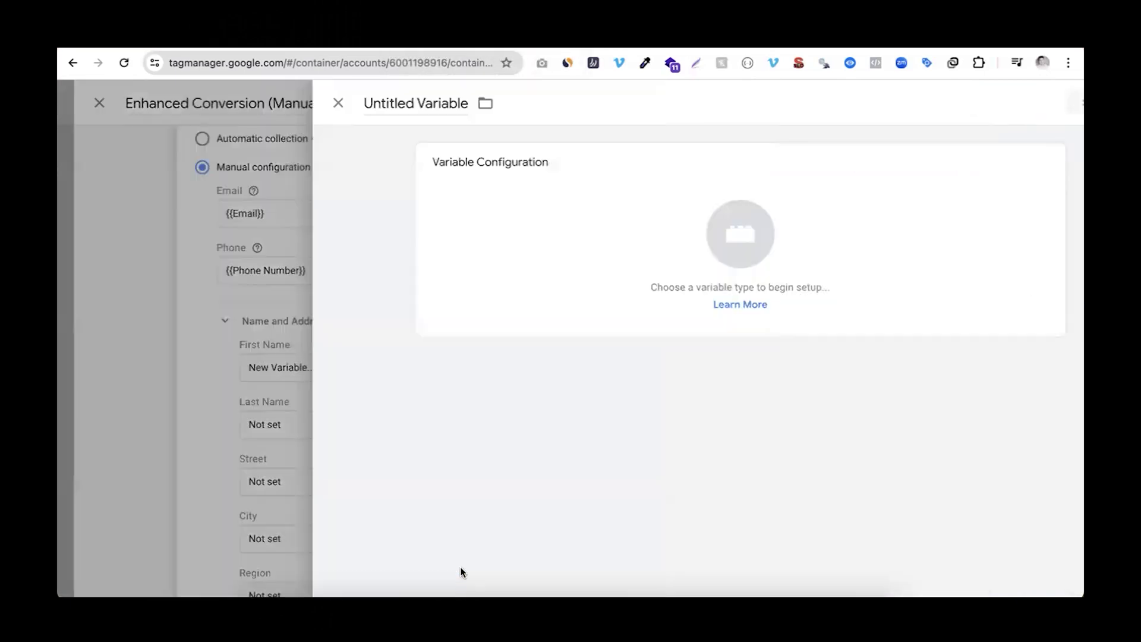
{"action": "left_click", "coordinate": [618, 268]}
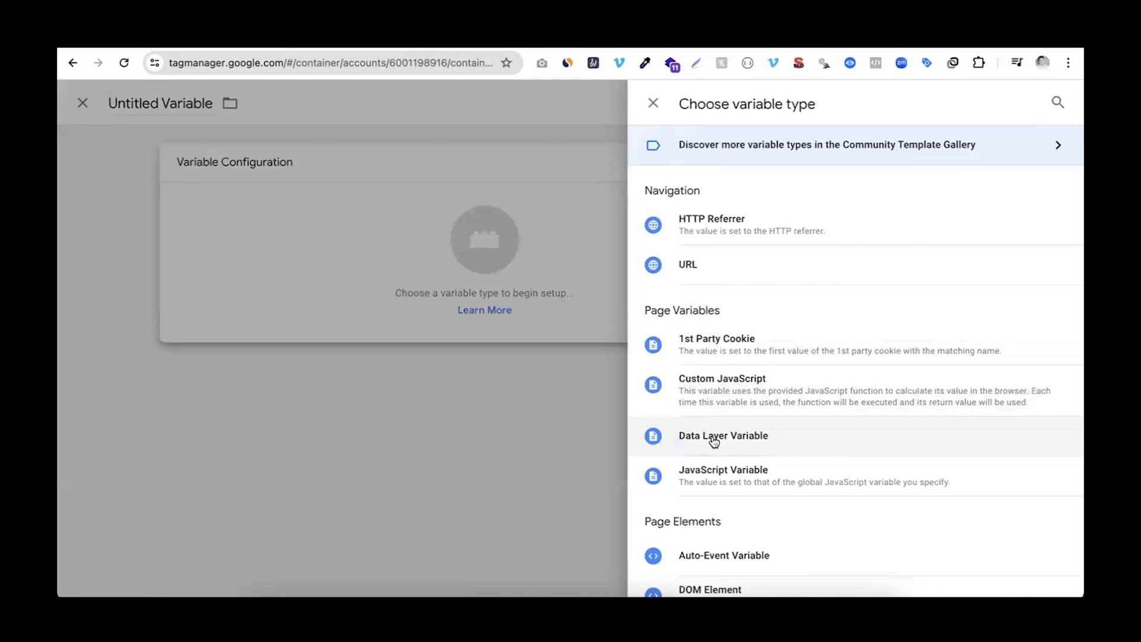
{"action": "left_click", "coordinate": [712, 436]}
{"action": "left_click", "coordinate": [413, 310]}
{"action": "type", "text": "first_name"}
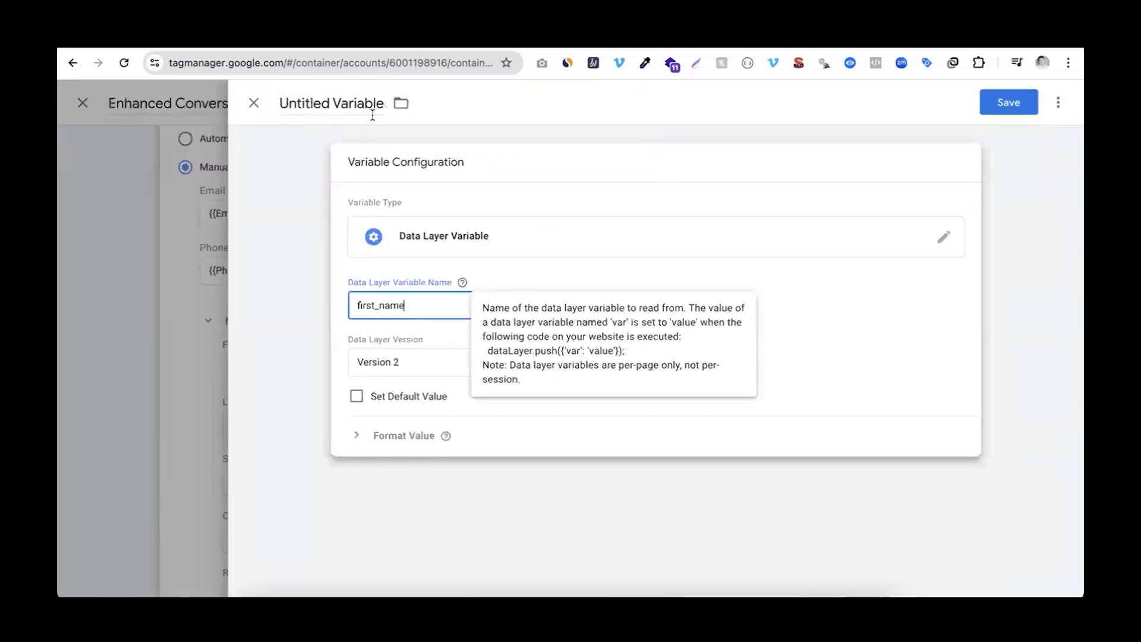
Name the new data layer variable First Name and save it
{"action": "left_click", "coordinate": [338, 110]}
{"action": "type", "text": "First Name"}
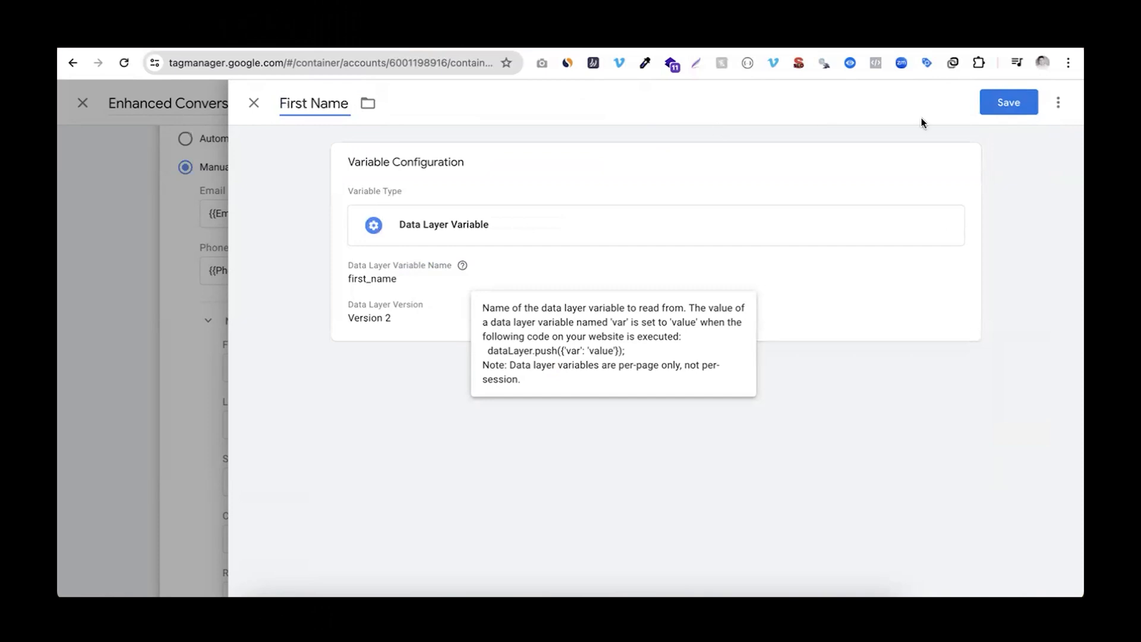
{"action": "left_click", "coordinate": [1012, 105]}
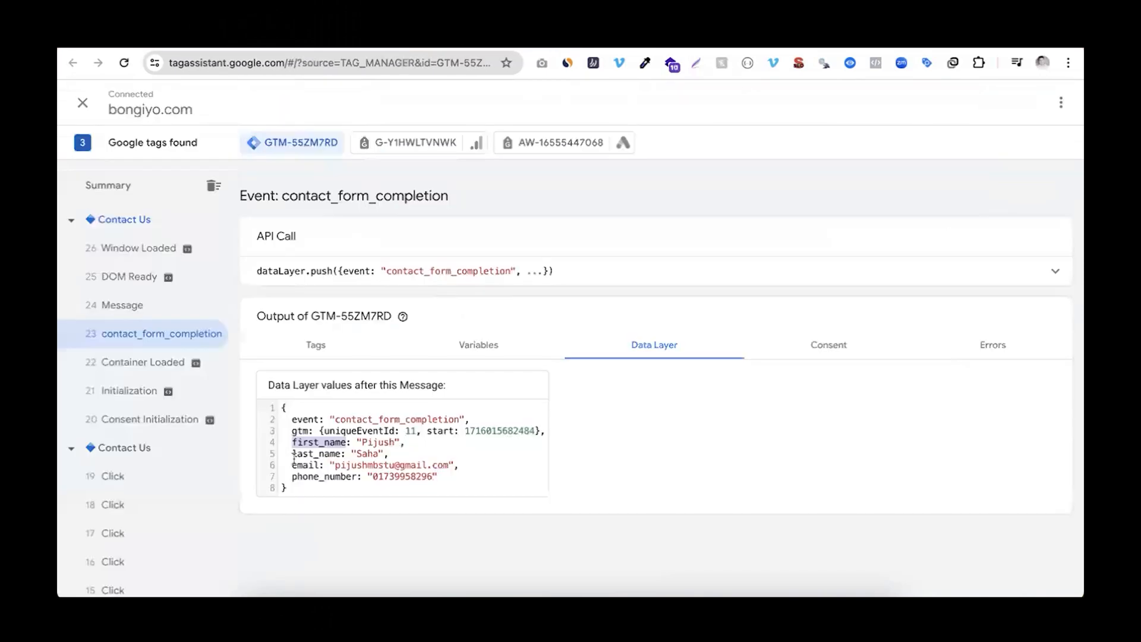
Copy the last_name key from Tag Assistant and create a Data Layer Variable for the Last Name field with that variable name
{"action": "left_click_drag", "start_coordinate": [294, 454], "coordinate": [340, 456]}
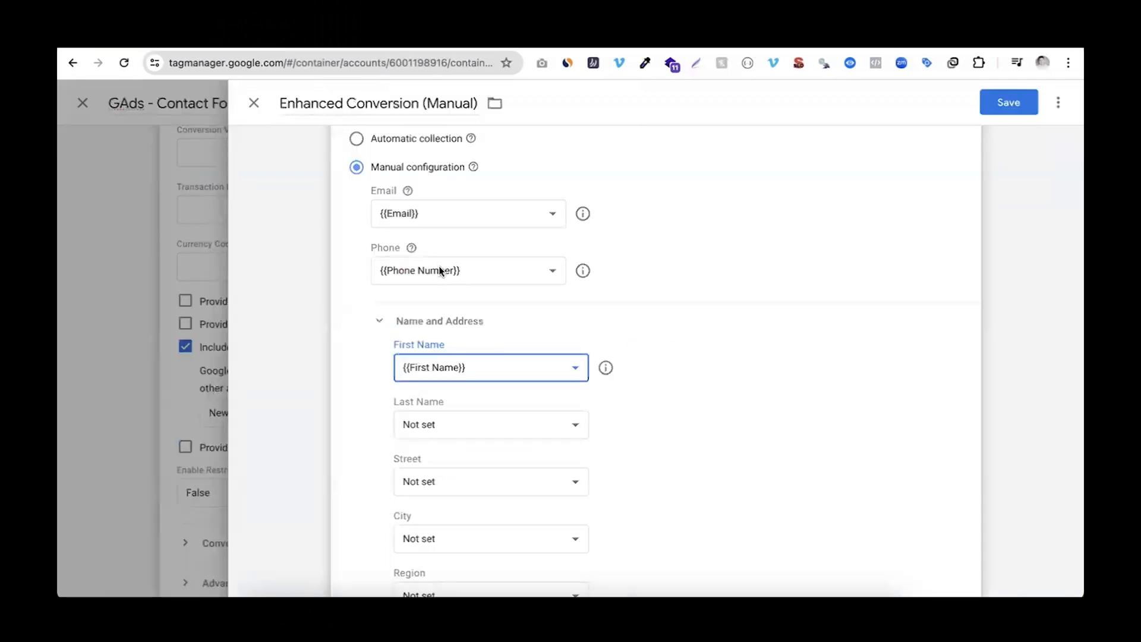
{"action": "left_click", "coordinate": [450, 415]}
{"action": "scroll", "coordinate": [477, 504], "scroll_direction": "down", "scroll_amount": 10}
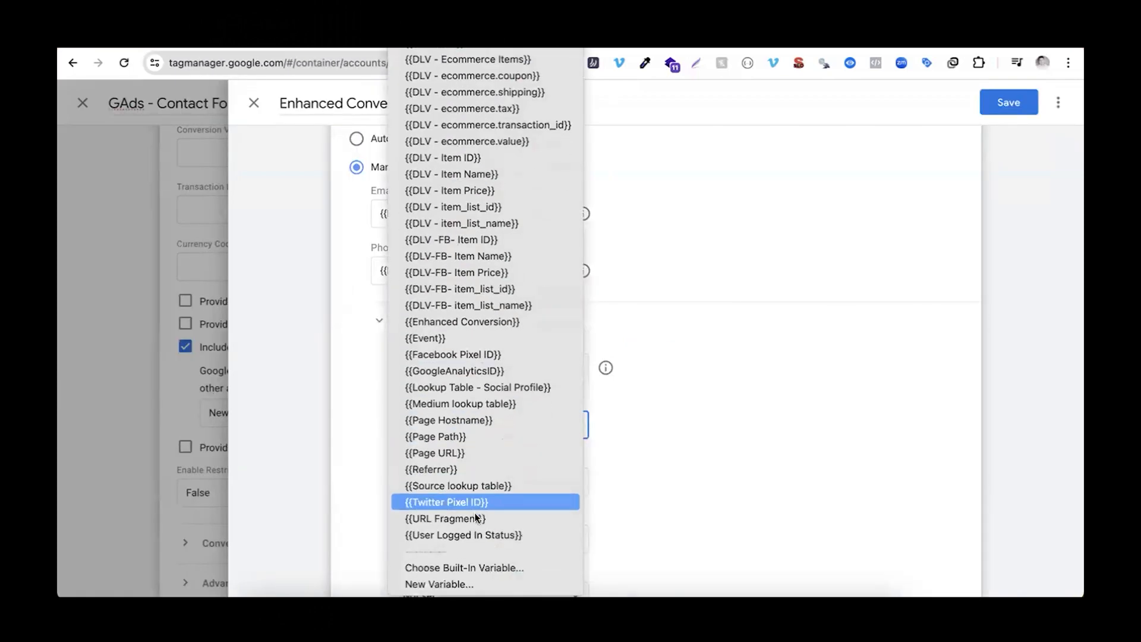
{"action": "left_click", "coordinate": [455, 579]}
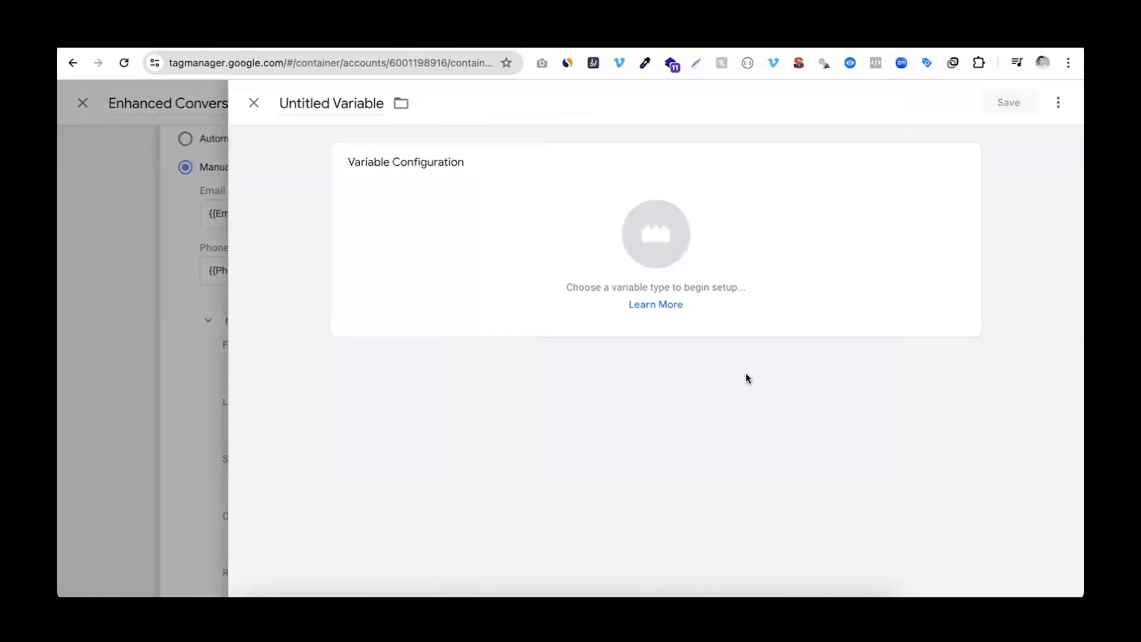
{"action": "left_click", "coordinate": [652, 265]}
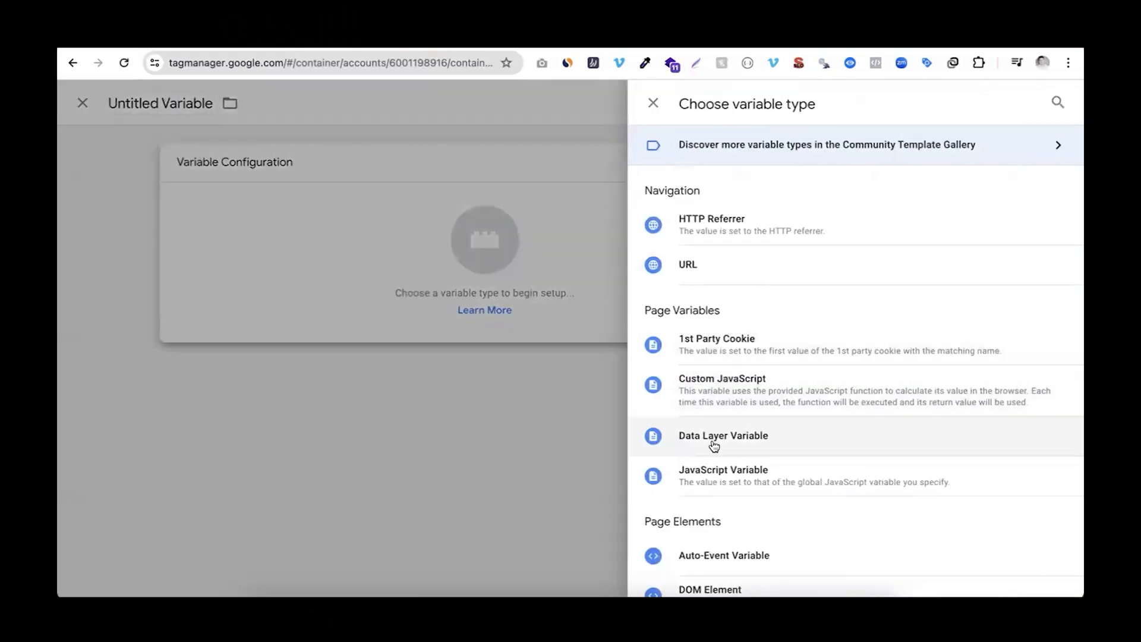
{"action": "left_click", "coordinate": [731, 435]}
{"action": "left_click", "coordinate": [467, 303]}
{"action": "type", "text": "last_name"}
Name the new data layer variable Last Name and save it
{"action": "left_click", "coordinate": [345, 106]}
{"action": "type", "text": "Last Na"}
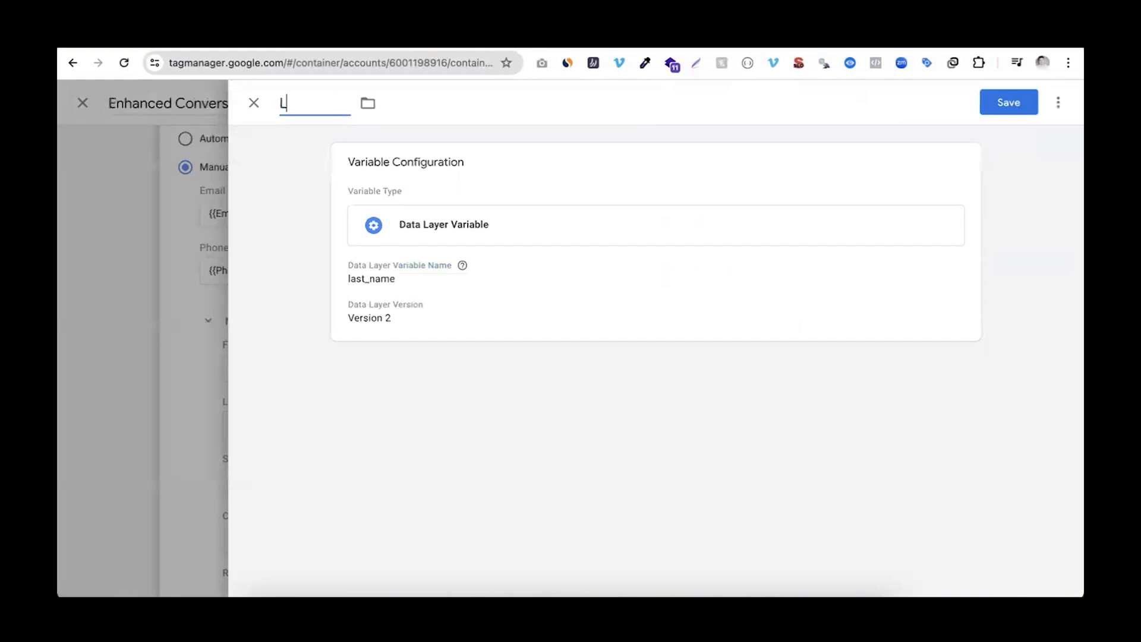
{"action": "type", "text": "me"}
{"action": "left_click", "coordinate": [995, 109]}
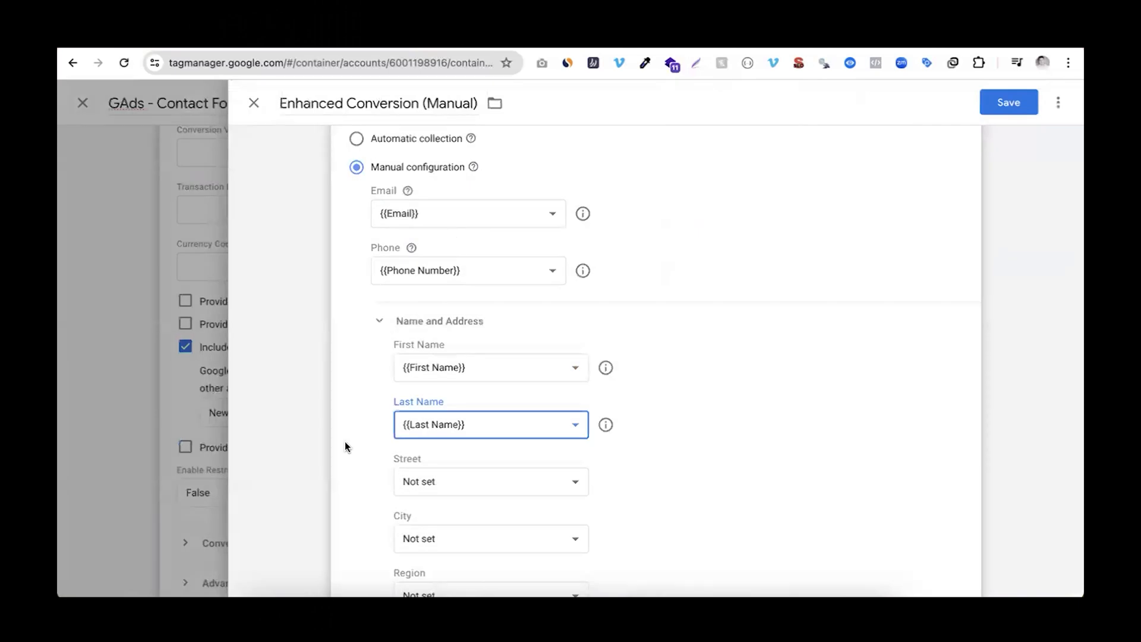
Review the mapped user data fields and try to save the Enhanced Conversion (Manual) variable
{"action": "scroll", "coordinate": [345, 443], "scroll_direction": "down", "scroll_amount": 4}
{"action": "scroll", "coordinate": [345, 444], "scroll_direction": "up", "scroll_amount": 3}
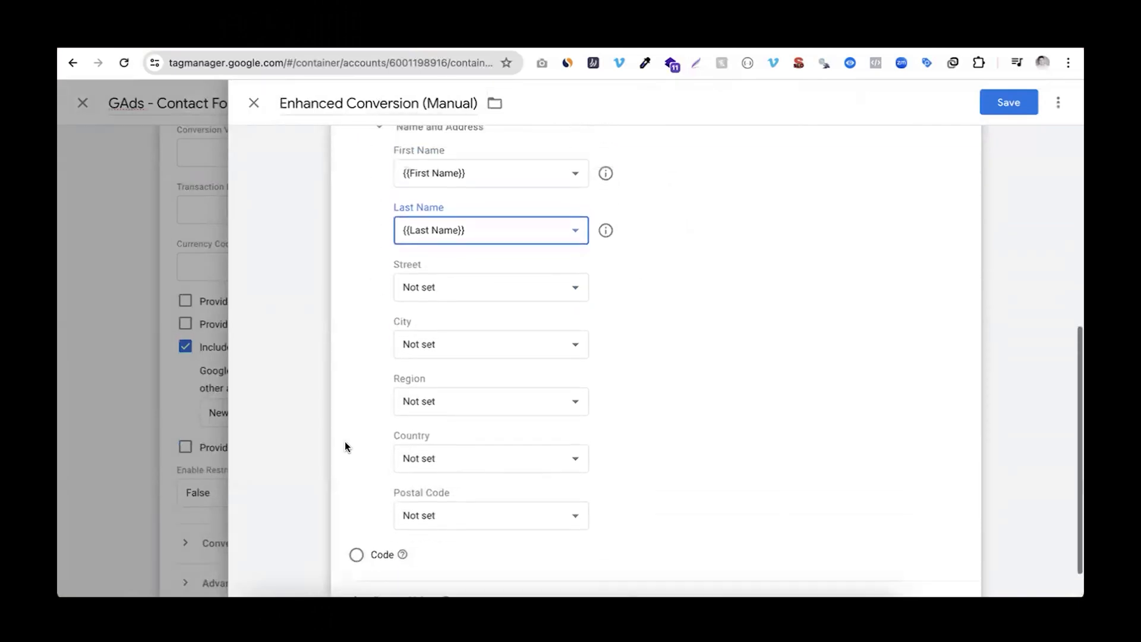
{"action": "scroll", "coordinate": [345, 452], "scroll_direction": "down", "scroll_amount": 3}
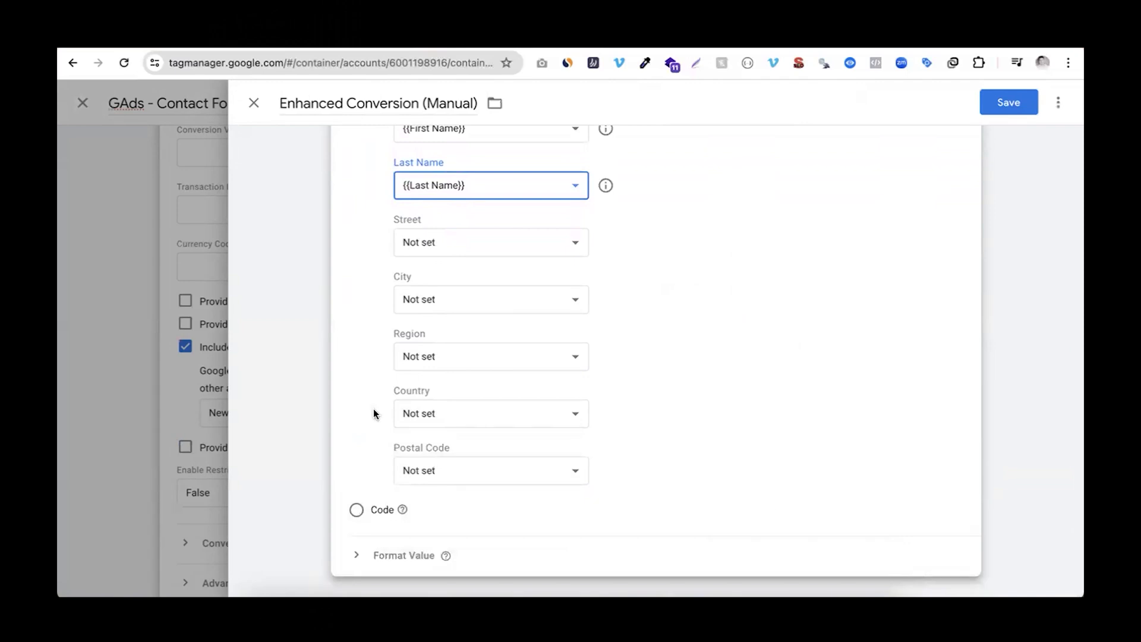
{"action": "scroll", "coordinate": [373, 410], "scroll_direction": "up", "scroll_amount": 7}
{"action": "scroll", "coordinate": [373, 409], "scroll_direction": "up", "scroll_amount": 1}
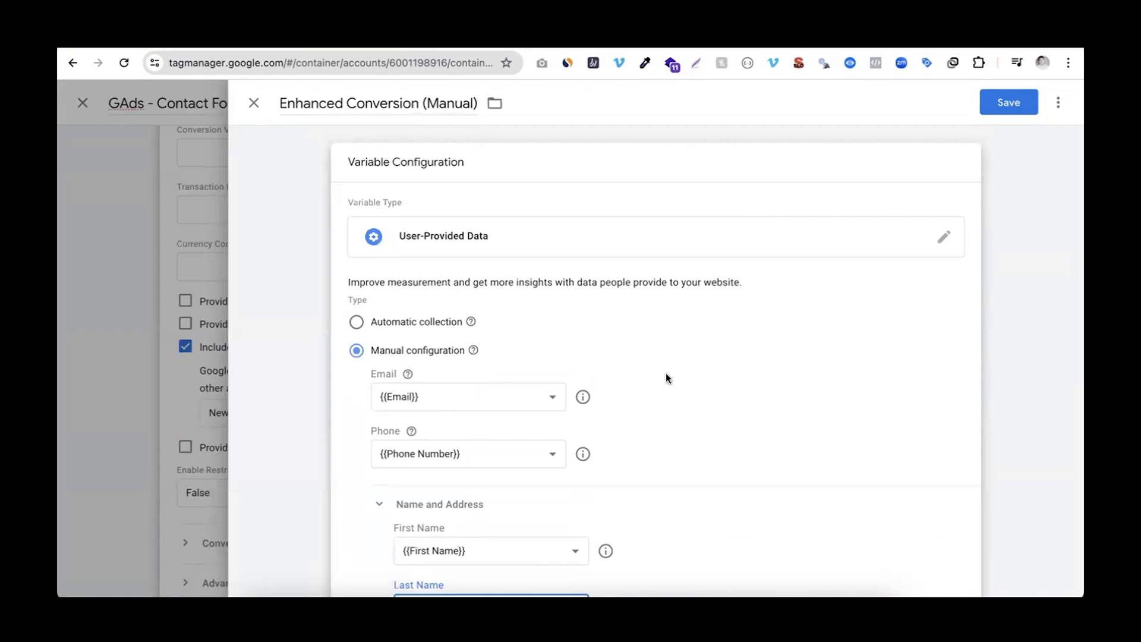
{"action": "scroll", "coordinate": [666, 378], "scroll_direction": "down", "scroll_amount": 6}
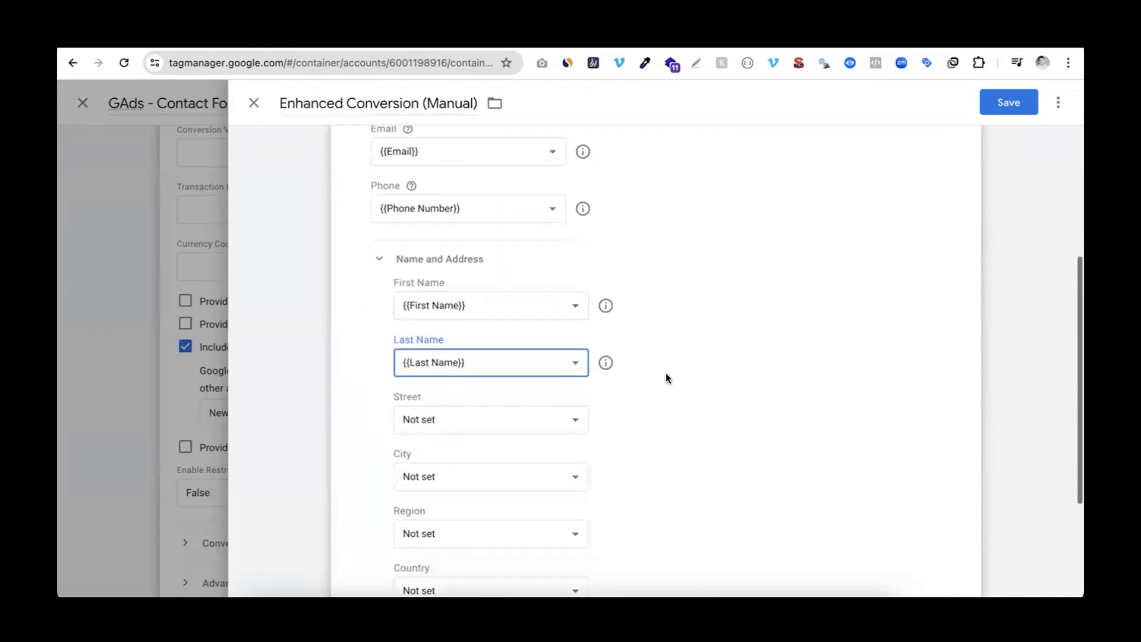
{"action": "scroll", "coordinate": [666, 378], "scroll_direction": "up", "scroll_amount": 6}
{"action": "left_click", "coordinate": [1008, 104]}
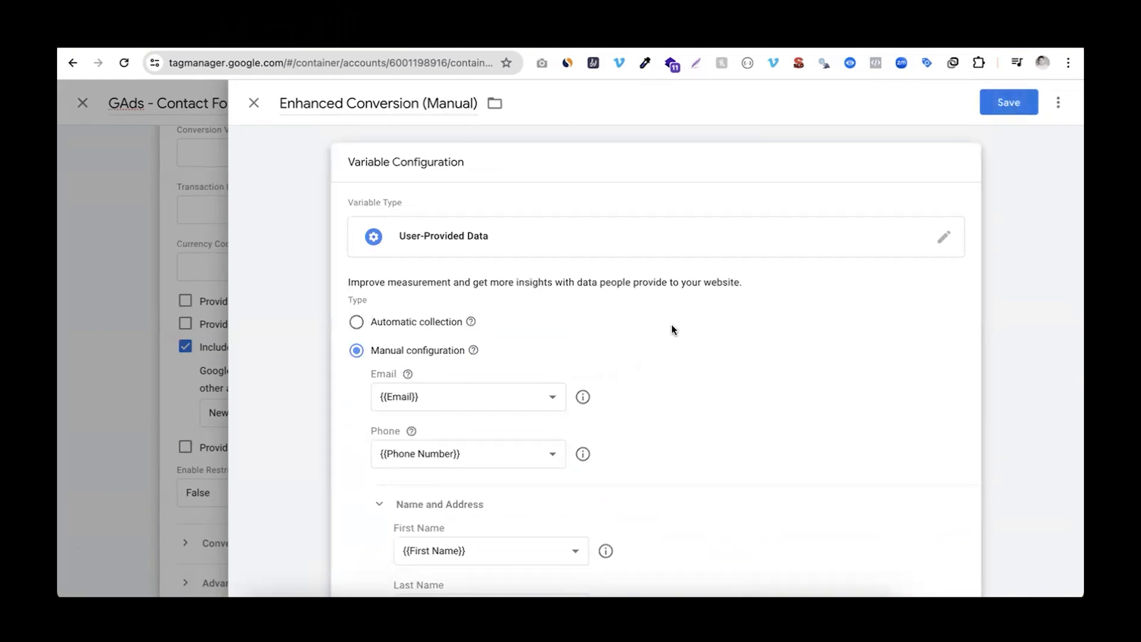
Reset the First Name and Last Name fields of the Enhanced Conversion (Manual) variable to Not set
{"action": "scroll", "coordinate": [809, 335], "scroll_direction": "down", "scroll_amount": 8}
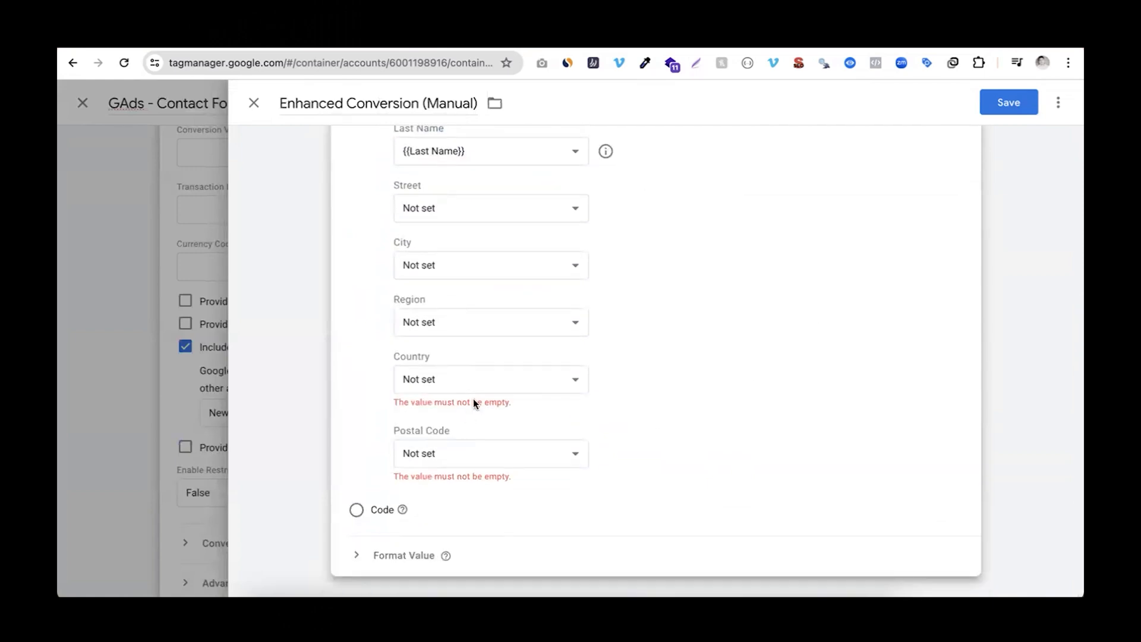
{"action": "scroll", "coordinate": [486, 382], "scroll_direction": "up", "scroll_amount": 3}
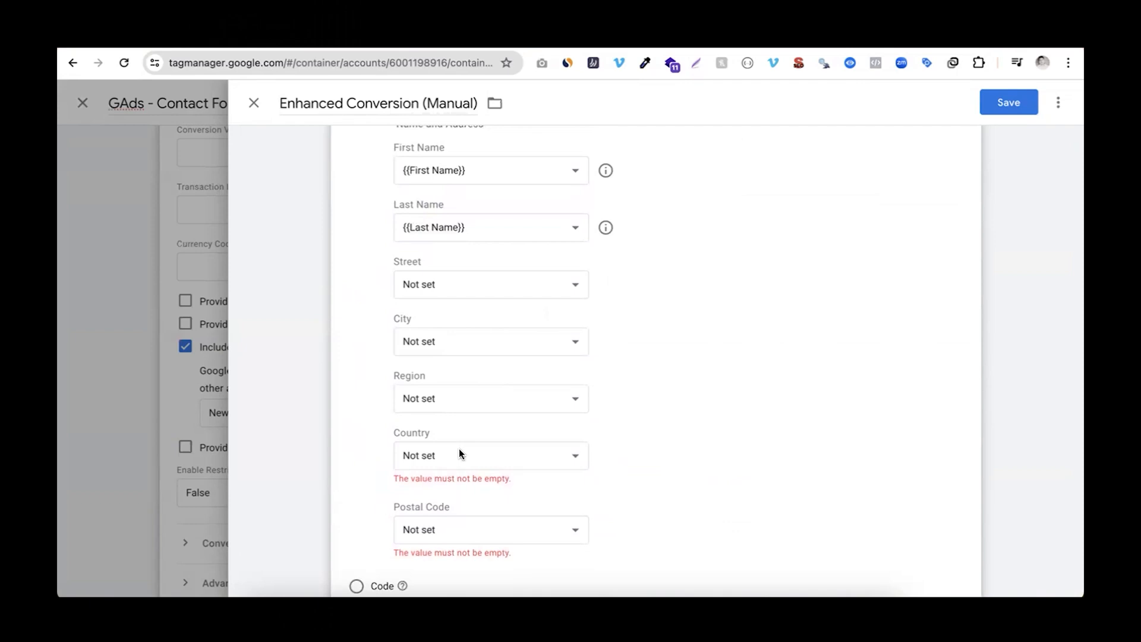
{"action": "scroll", "coordinate": [458, 453], "scroll_direction": "up", "scroll_amount": 3}
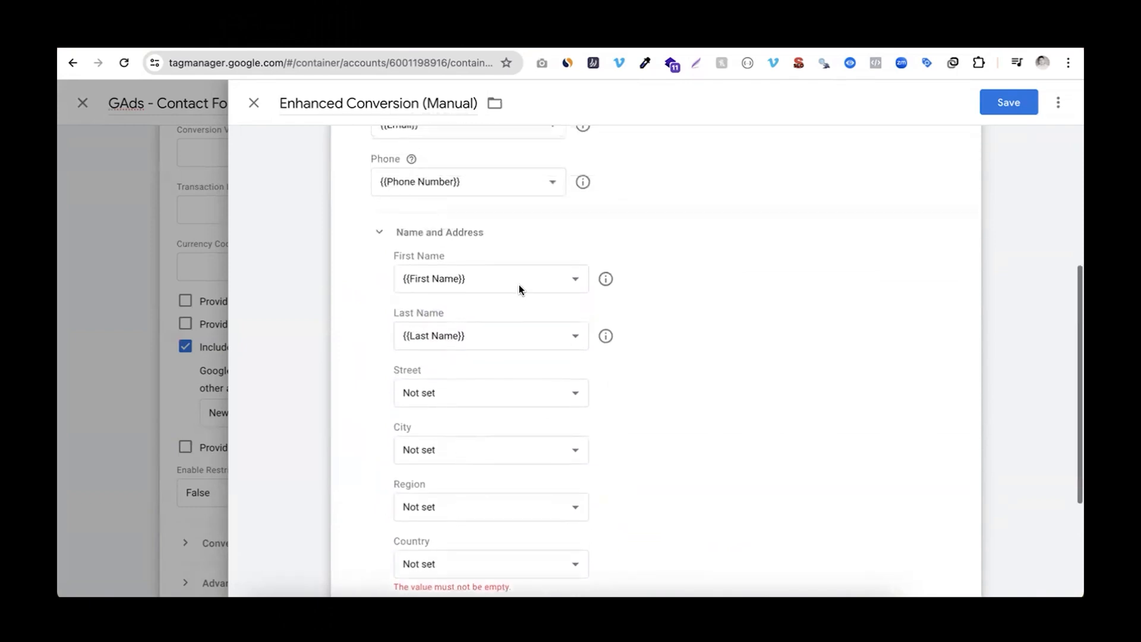
{"action": "left_click", "coordinate": [519, 288]}
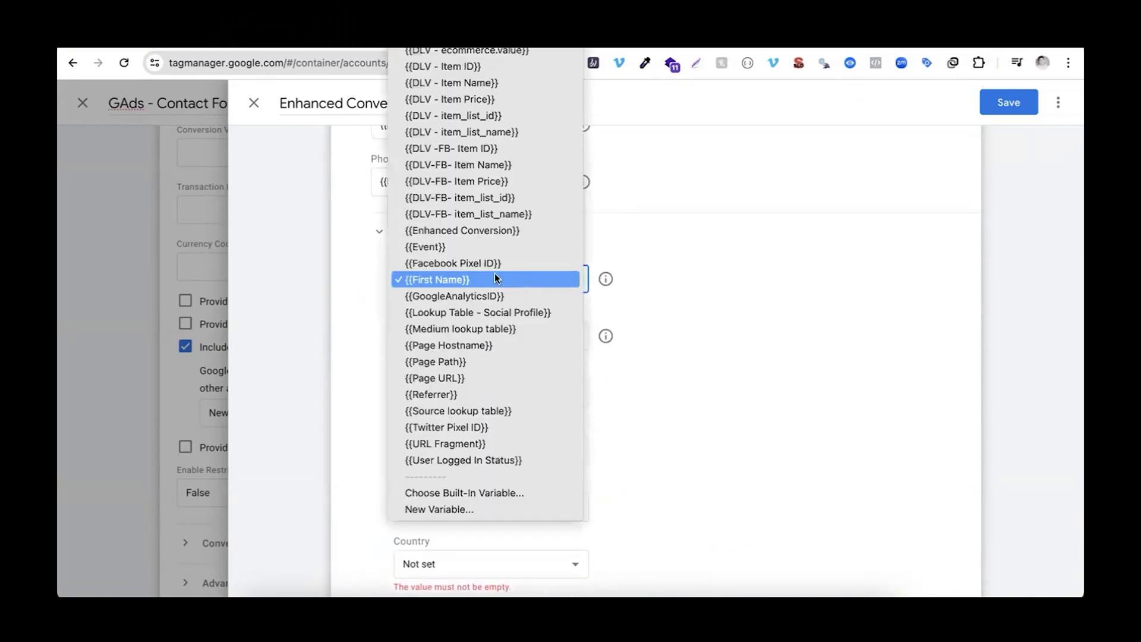
{"action": "left_click", "coordinate": [468, 507]}
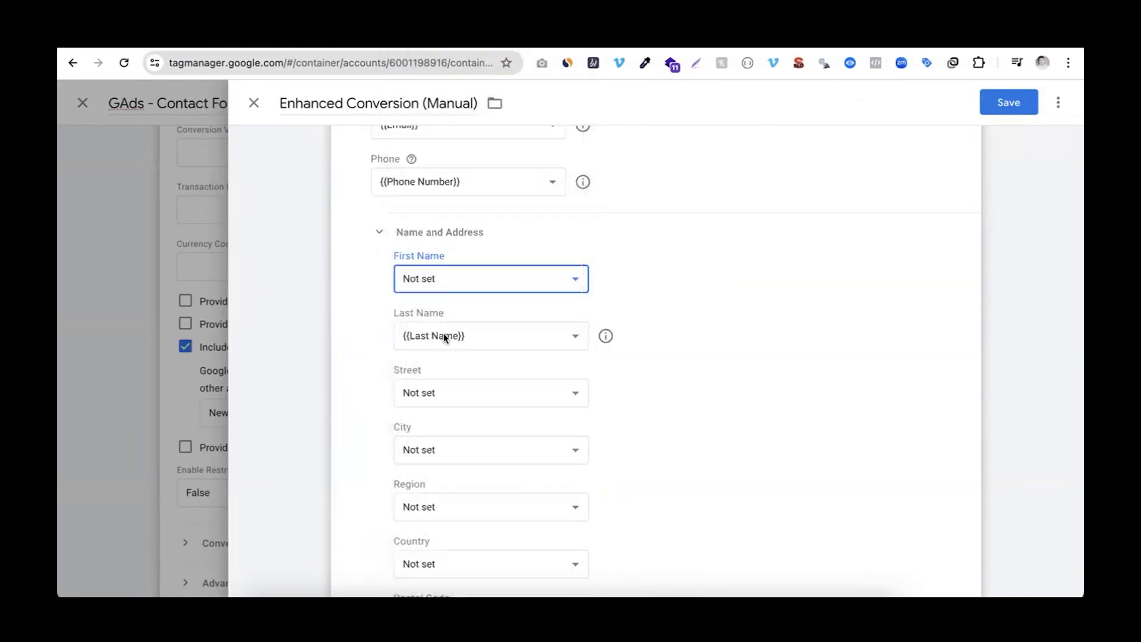
{"action": "left_click", "coordinate": [441, 334]}
{"action": "scroll", "coordinate": [464, 122], "scroll_direction": "up", "scroll_amount": 1}
{"action": "scroll", "coordinate": [466, 89], "scroll_direction": "up", "scroll_amount": 3}
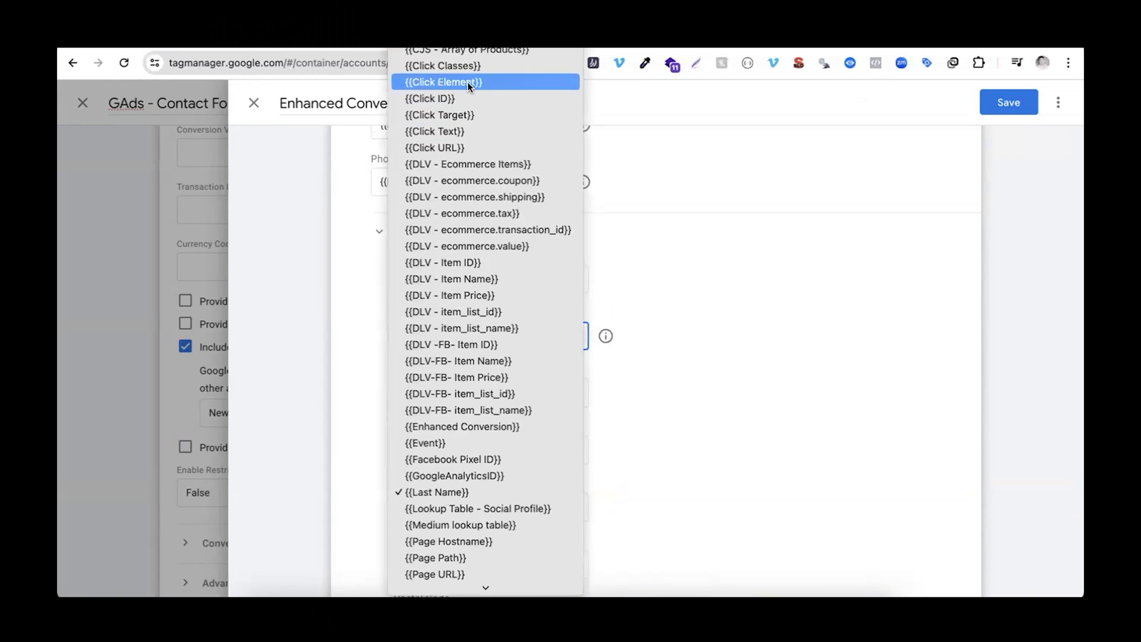
{"action": "left_click", "coordinate": [467, 38]}
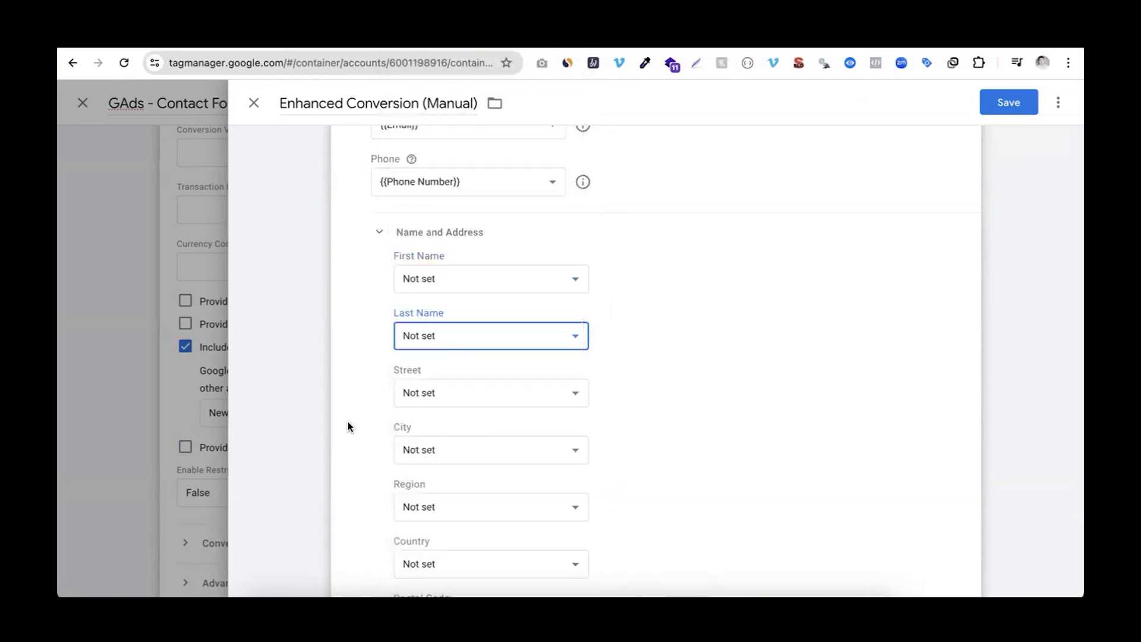
Save the Enhanced Conversion (Manual) variable with only the email and phone fields mapped
{"action": "scroll", "coordinate": [348, 426], "scroll_direction": "down", "scroll_amount": 3}
{"action": "scroll", "coordinate": [381, 404], "scroll_direction": "up", "scroll_amount": 7}
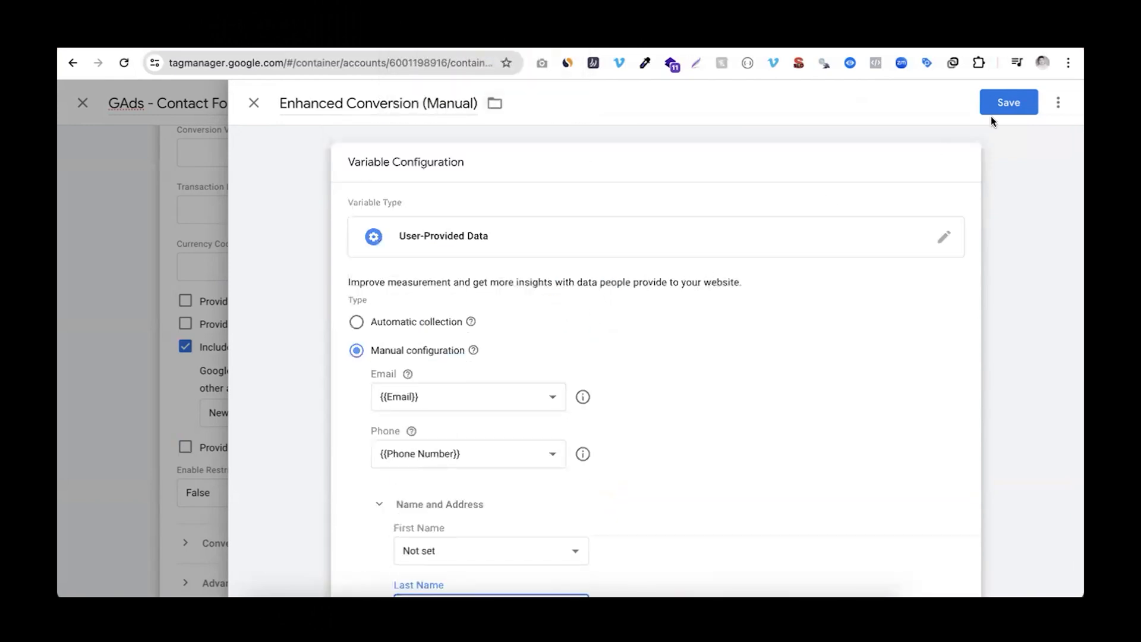
{"action": "left_click", "coordinate": [1018, 104]}
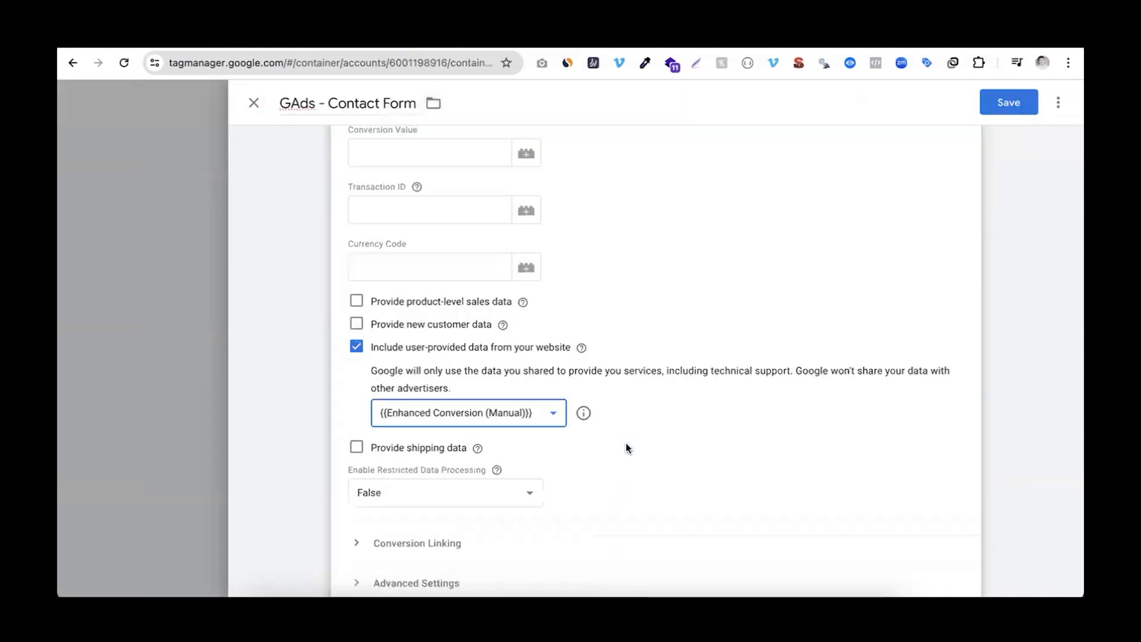
Review the GAds - Contact Form tag's configuration and save the tag
{"action": "scroll", "coordinate": [664, 366], "scroll_direction": "down", "scroll_amount": 3}
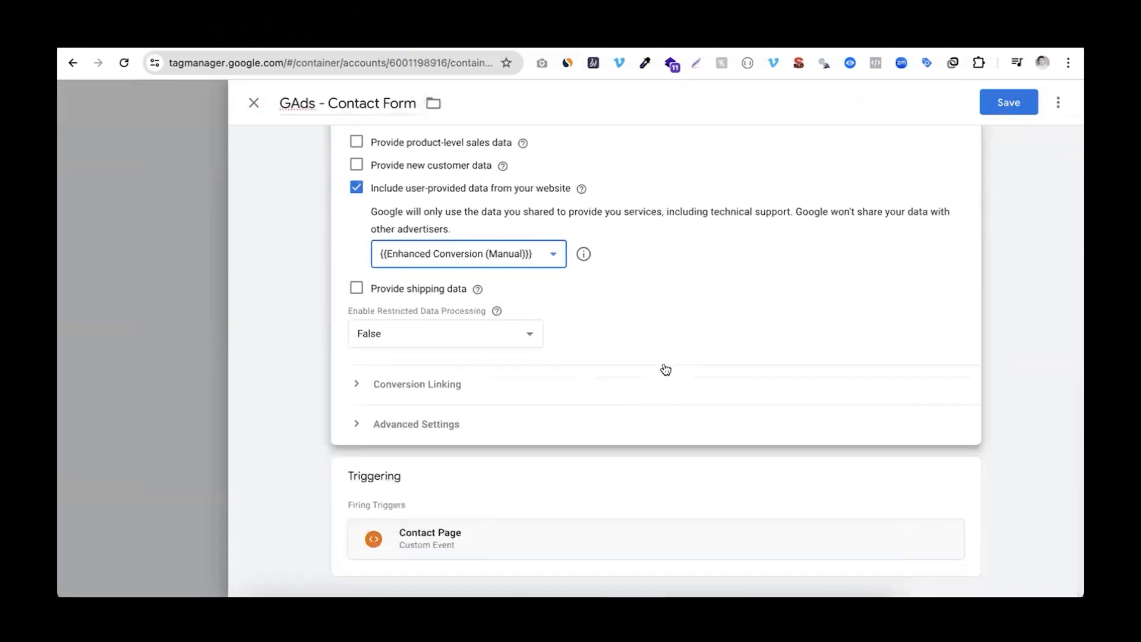
{"action": "scroll", "coordinate": [665, 367], "scroll_direction": "up", "scroll_amount": 6}
{"action": "scroll", "coordinate": [664, 367], "scroll_direction": "up", "scroll_amount": 3}
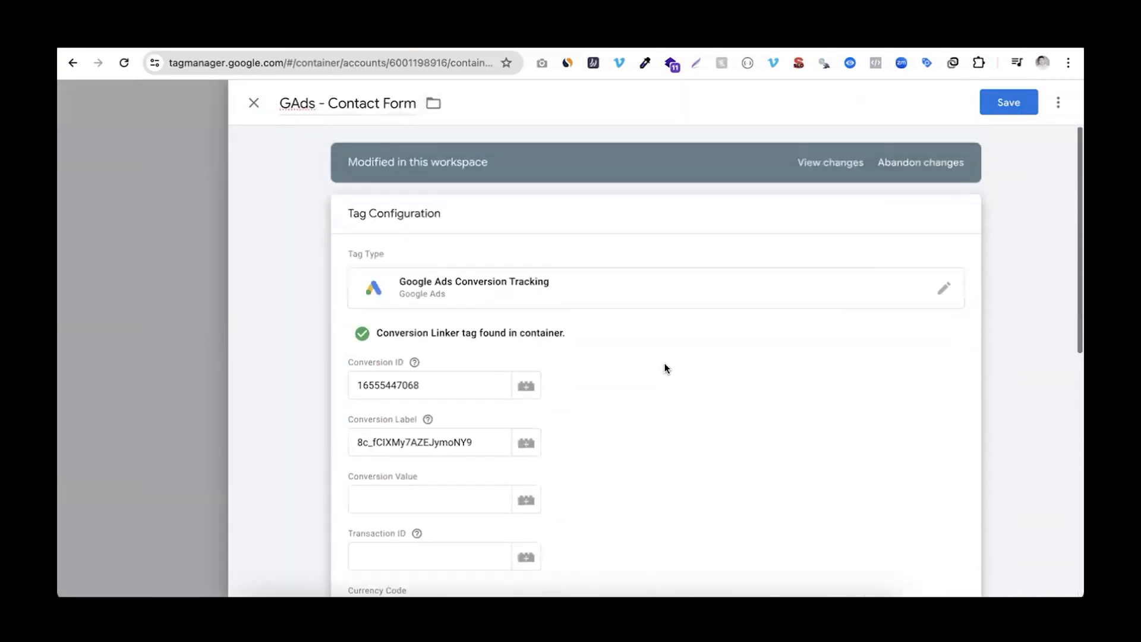
{"action": "left_click", "coordinate": [998, 111]}
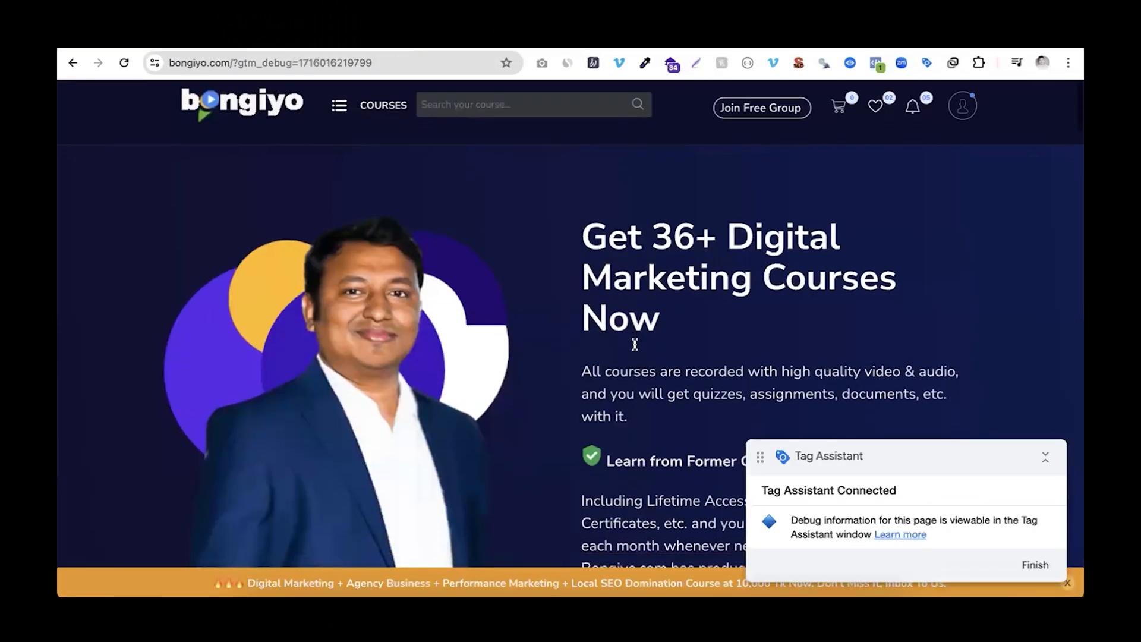
Submit the bongiyo.com contact form with the contact's details and "test" as subject and message, then switch to Tag Assistant
{"action": "scroll", "coordinate": [635, 343], "scroll_direction": "down", "scroll_amount": 4}
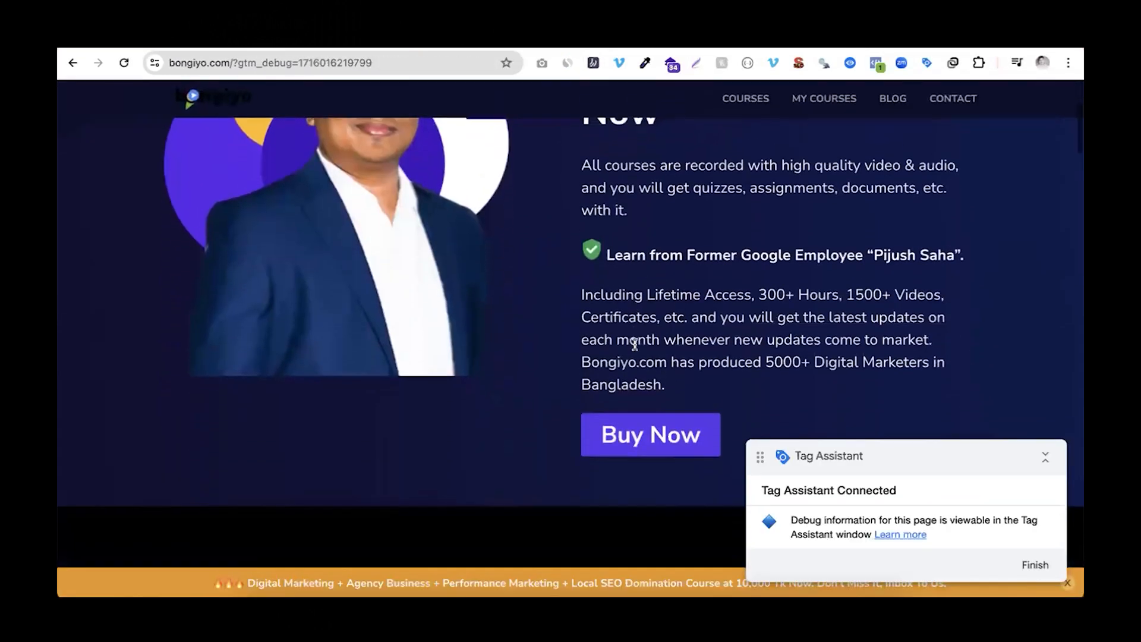
{"action": "left_click", "coordinate": [953, 98]}
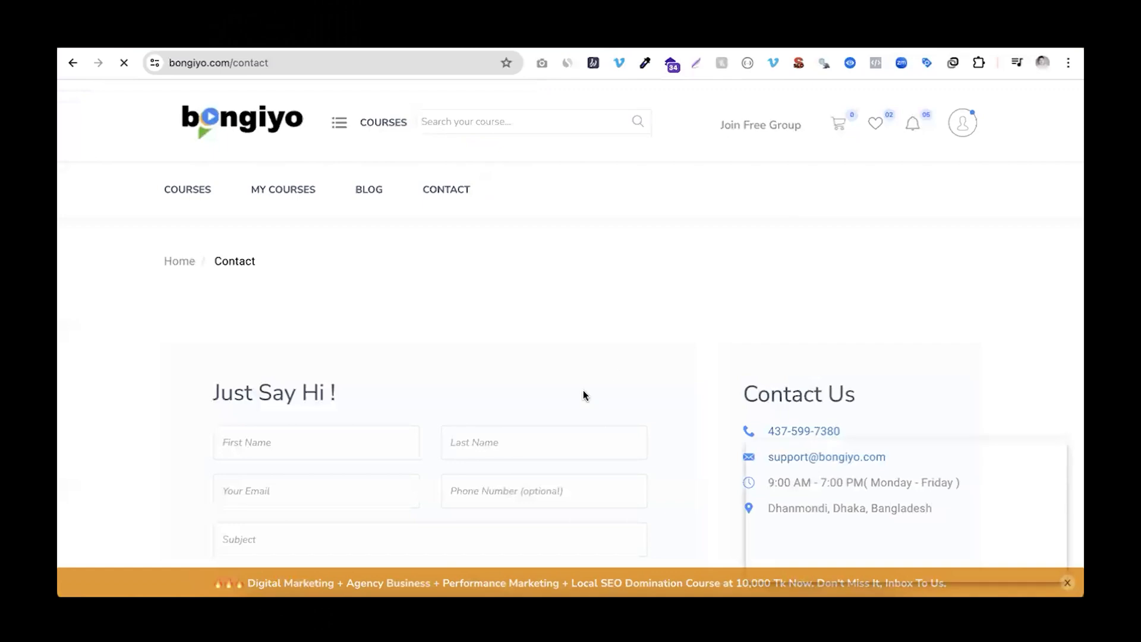
{"action": "scroll", "coordinate": [440, 404], "scroll_direction": "down", "scroll_amount": 2}
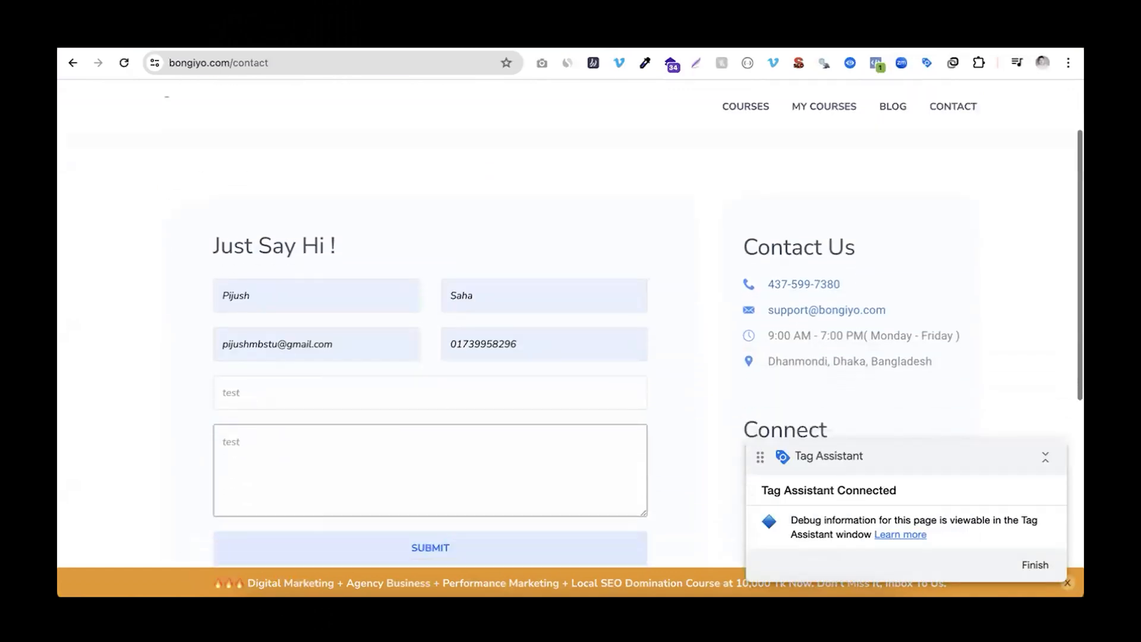
{"action": "left_click", "coordinate": [430, 548]}
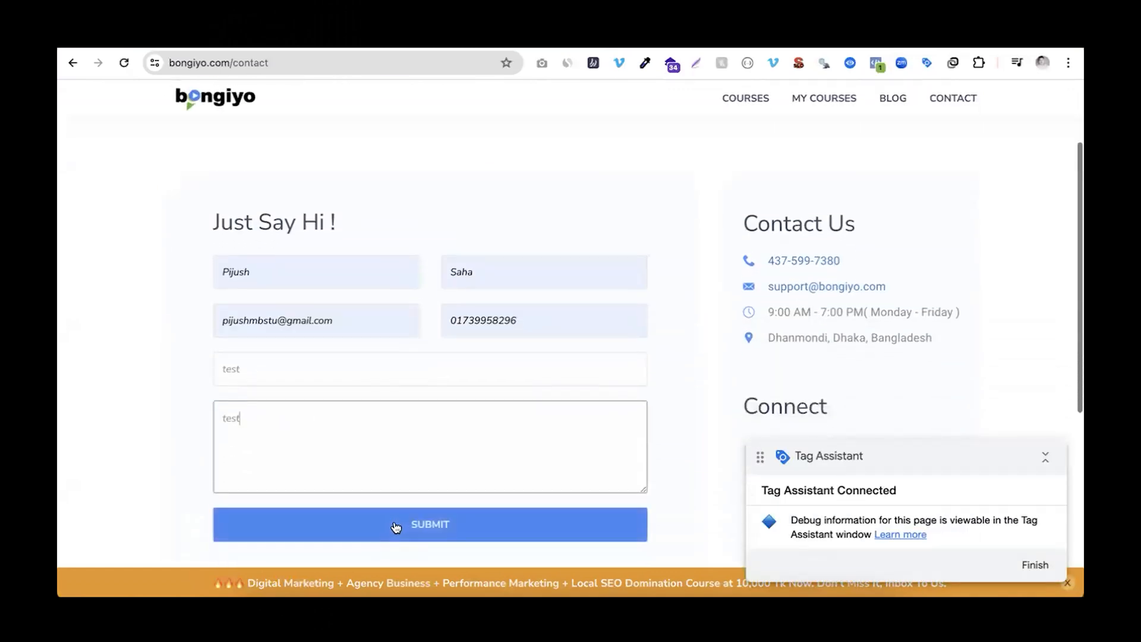
{"action": "left_click", "coordinate": [558, 48]}
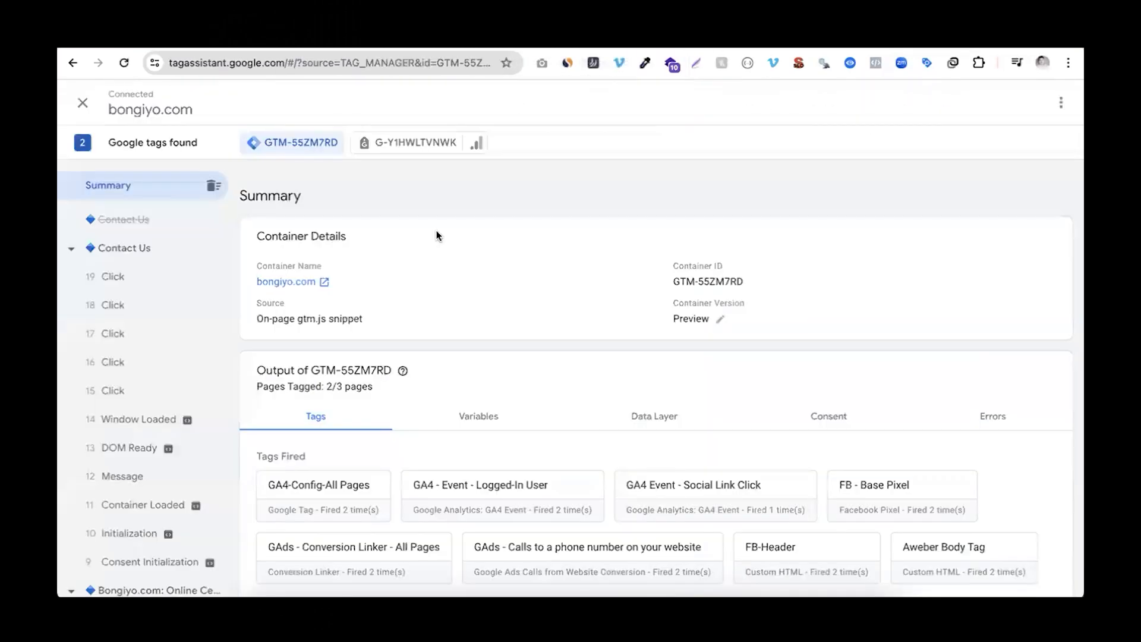
Examine the contact_form_completion event's fired tags and variable values, especially Enhanced Conversion (Manual), Email, First Name, Last Name and Phone Number
{"action": "left_click", "coordinate": [125, 226]}
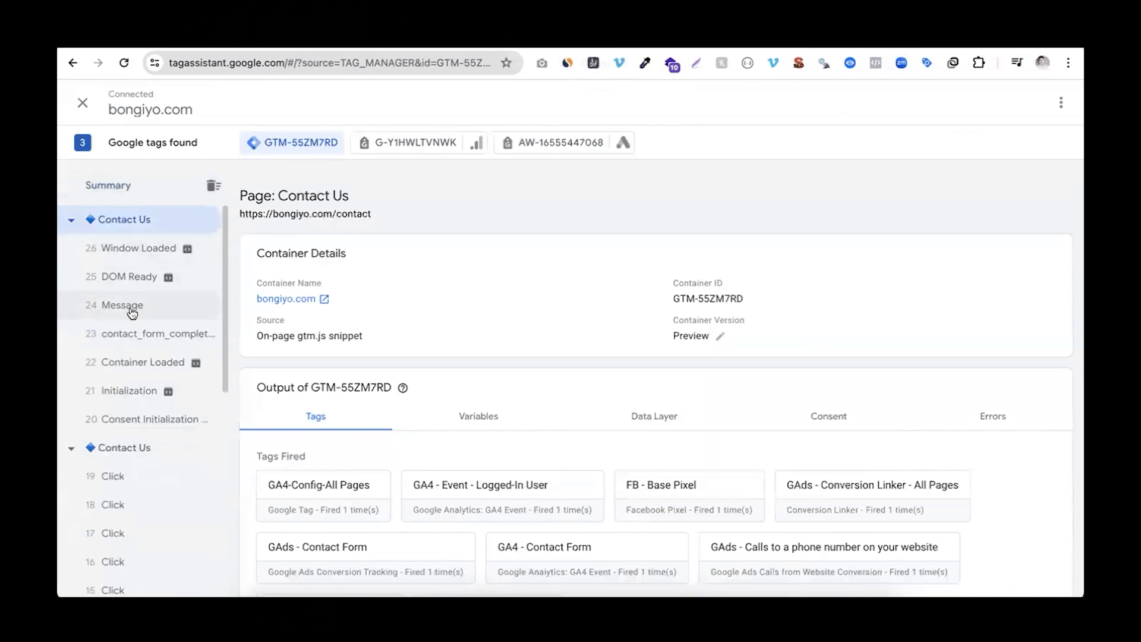
{"action": "left_click", "coordinate": [133, 333]}
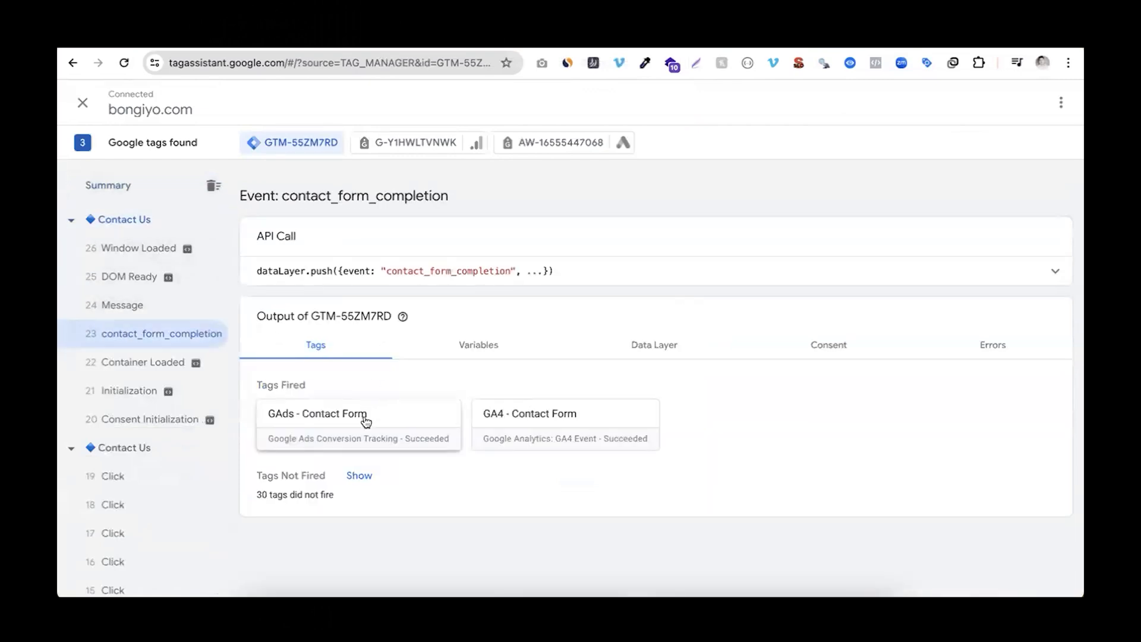
{"action": "left_click", "coordinate": [475, 355]}
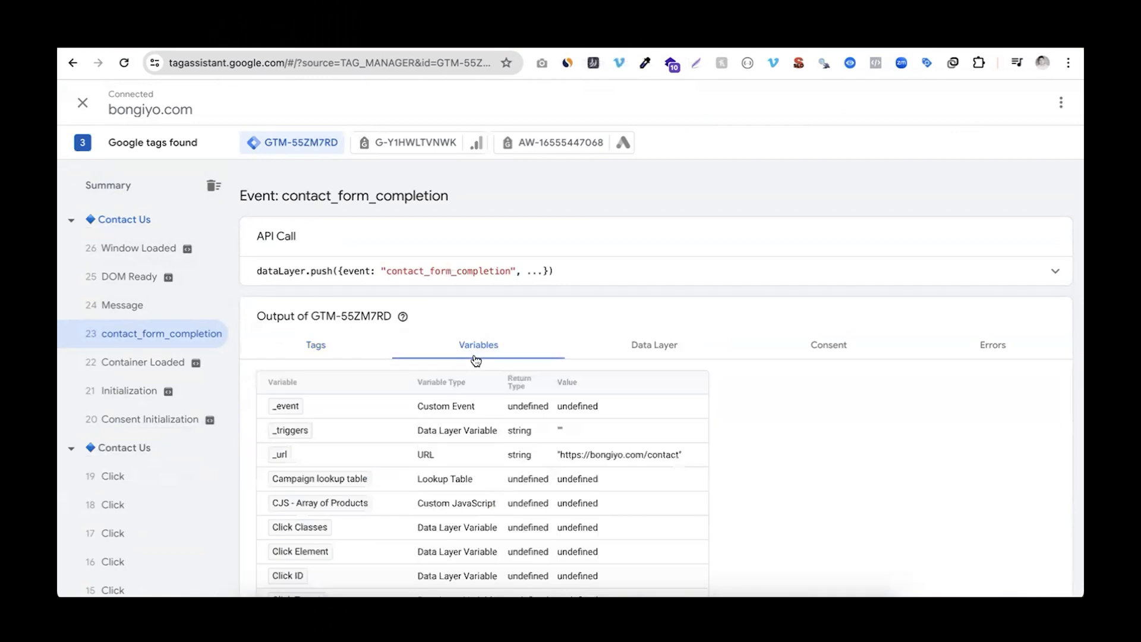
{"action": "scroll", "coordinate": [475, 360], "scroll_direction": "down", "scroll_amount": 2}
{"action": "scroll", "coordinate": [475, 360], "scroll_direction": "down", "scroll_amount": 4}
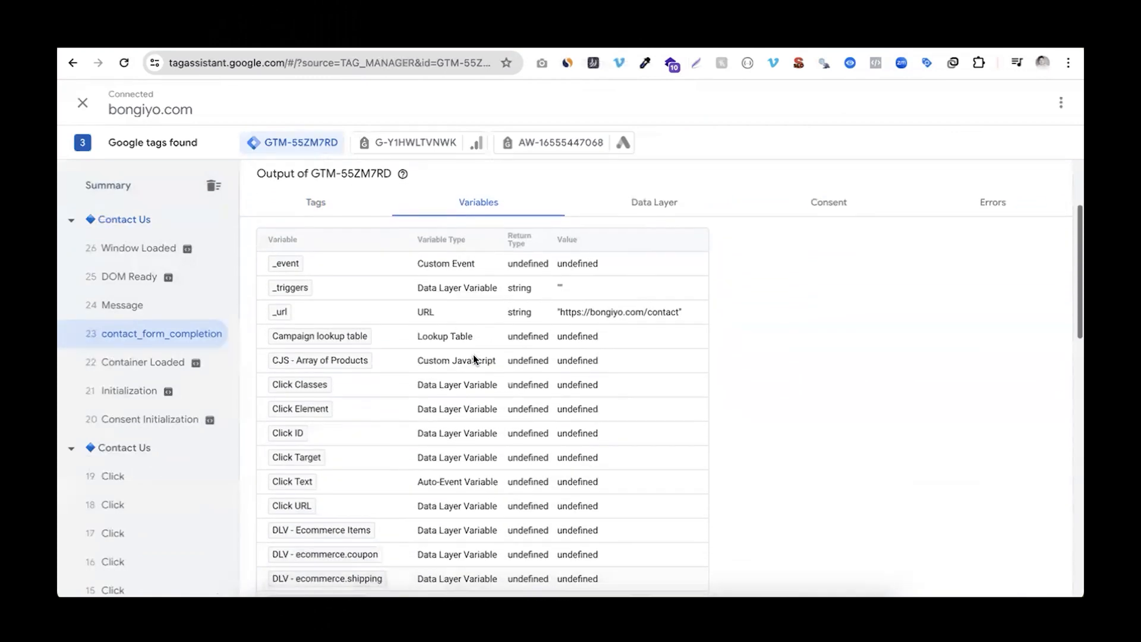
{"action": "scroll", "coordinate": [474, 356], "scroll_direction": "down", "scroll_amount": 10}
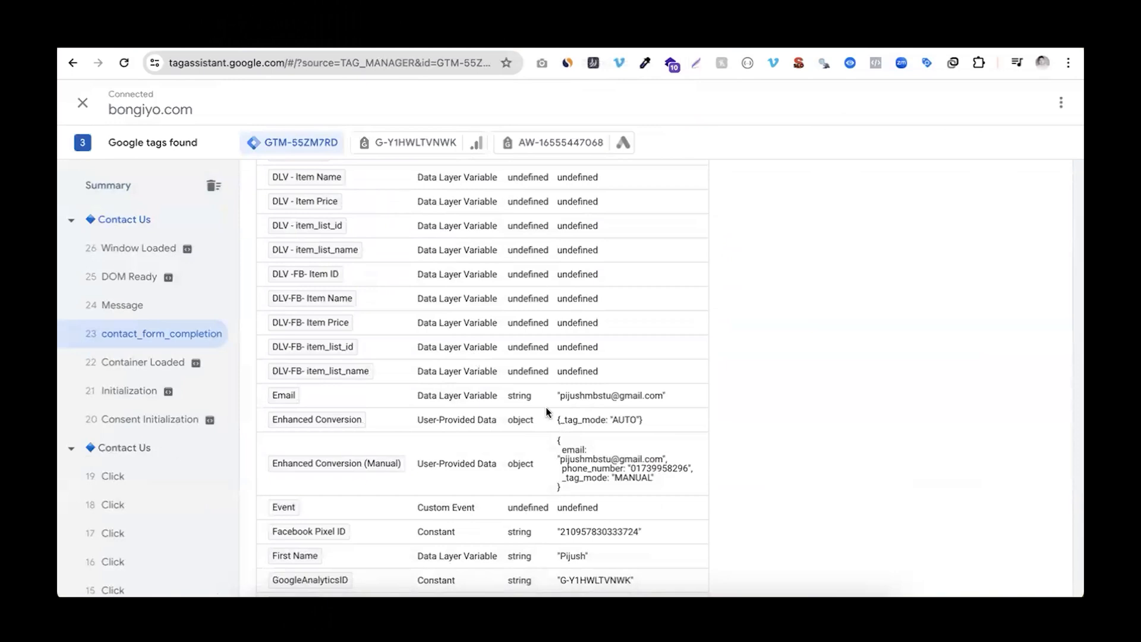
{"action": "scroll", "coordinate": [468, 433], "scroll_direction": "down", "scroll_amount": 1}
{"action": "scroll", "coordinate": [345, 458], "scroll_direction": "down", "scroll_amount": 1}
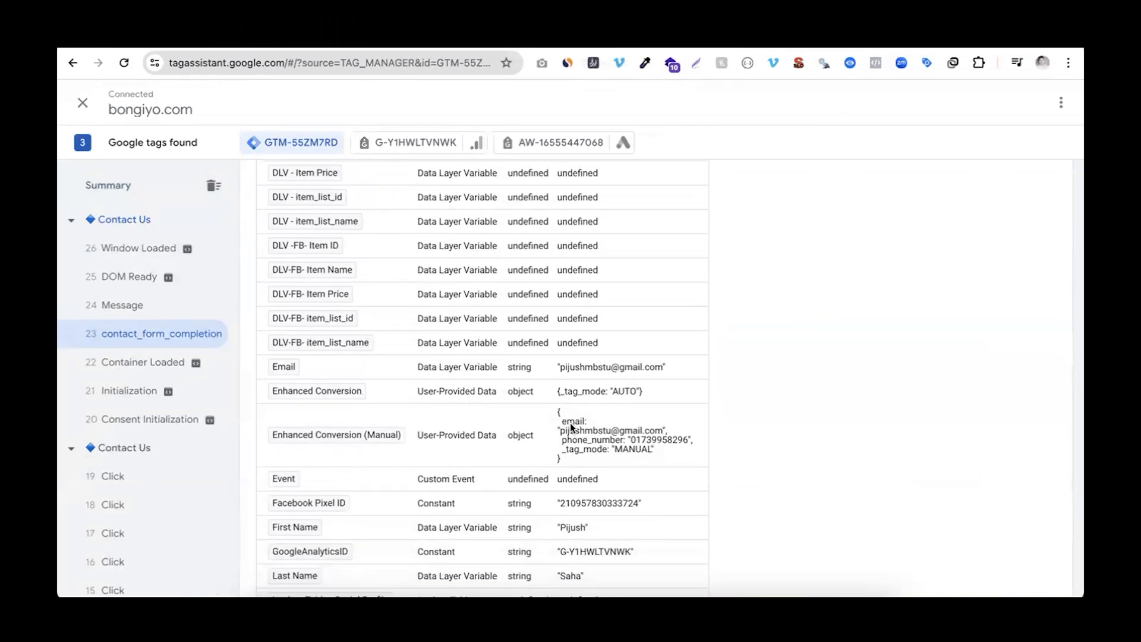
{"action": "scroll", "coordinate": [574, 440], "scroll_direction": "down", "scroll_amount": 4}
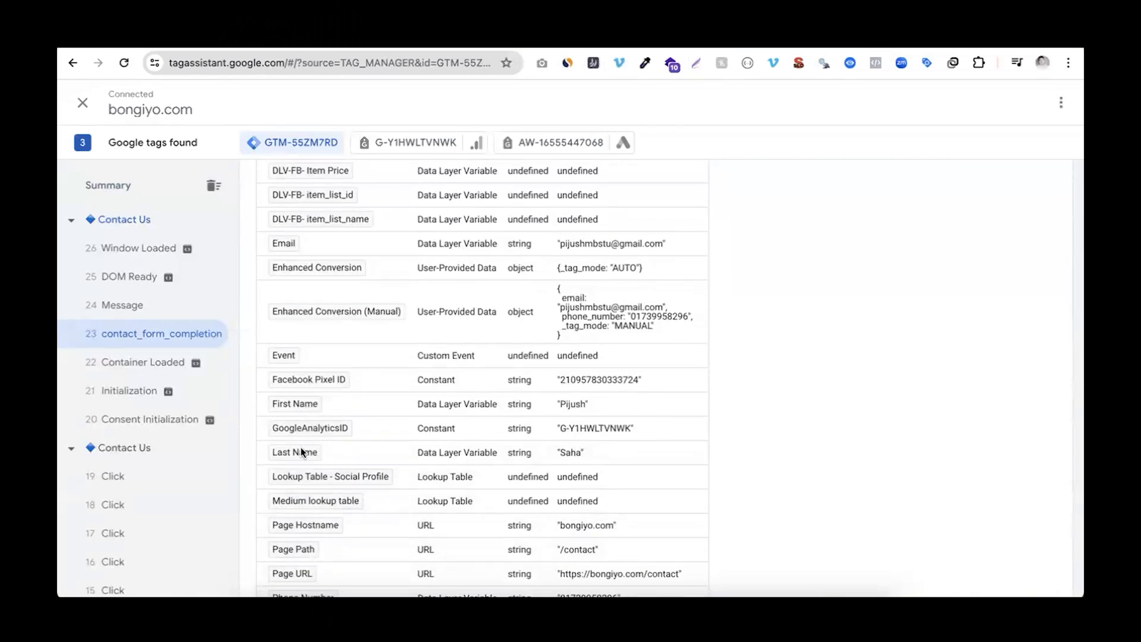
{"action": "scroll", "coordinate": [301, 447], "scroll_direction": "down", "scroll_amount": 5}
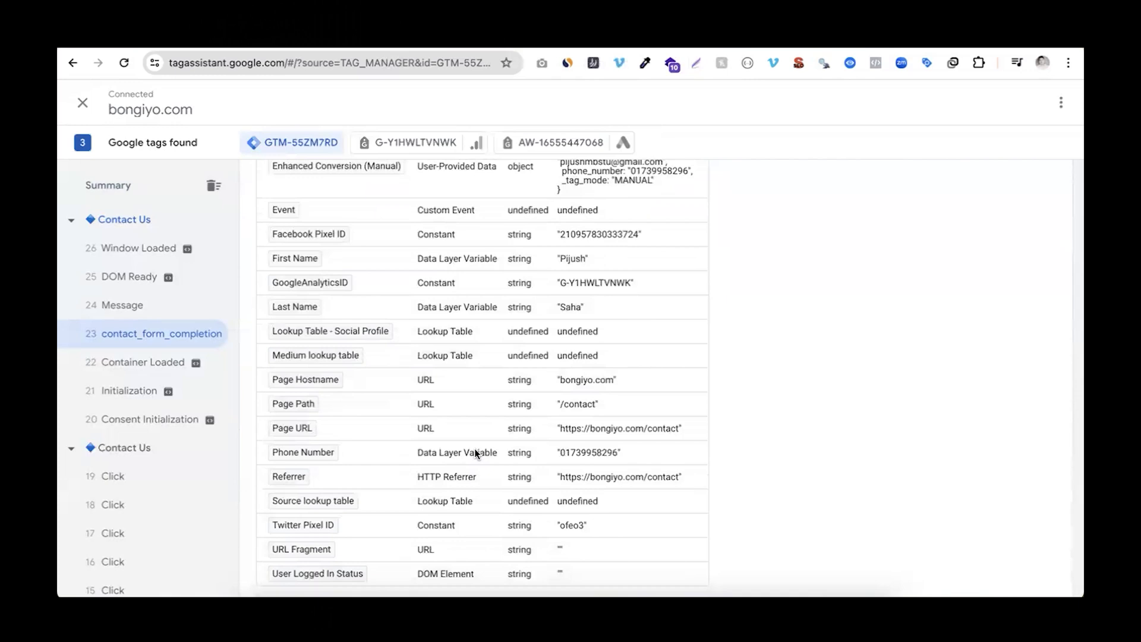
{"action": "scroll", "coordinate": [587, 451], "scroll_direction": "up", "scroll_amount": 15}
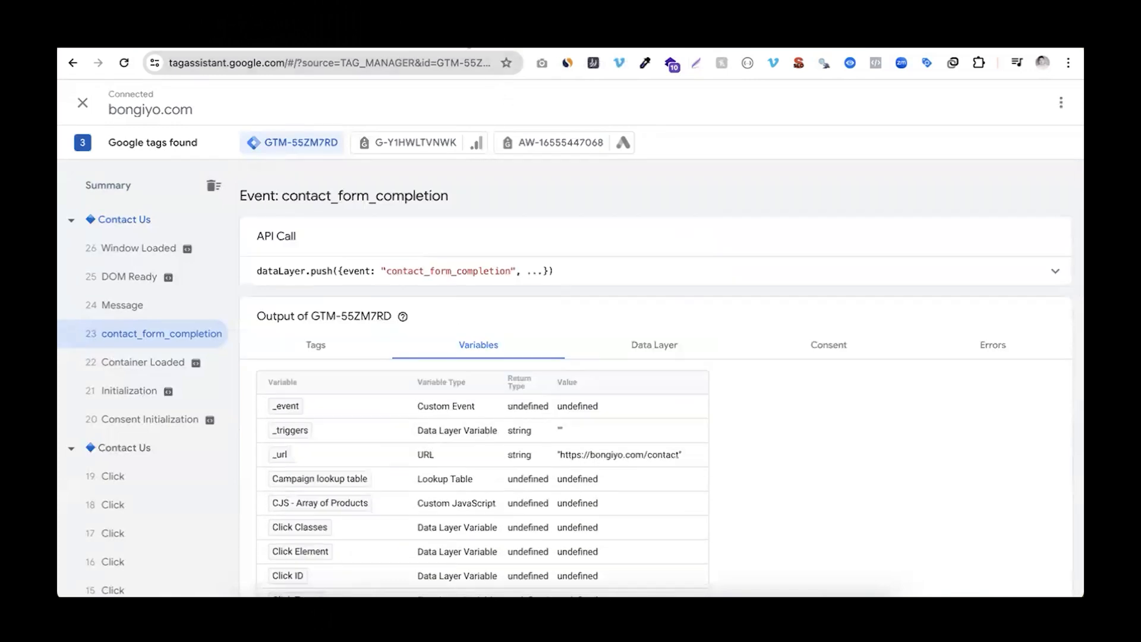
Switch to Tag Manager and set the GAds - Purchase tag's user-provided data variable to {{Enhanced Conversion (Manual)}}
{"action": "left_click", "coordinate": [470, 49]}
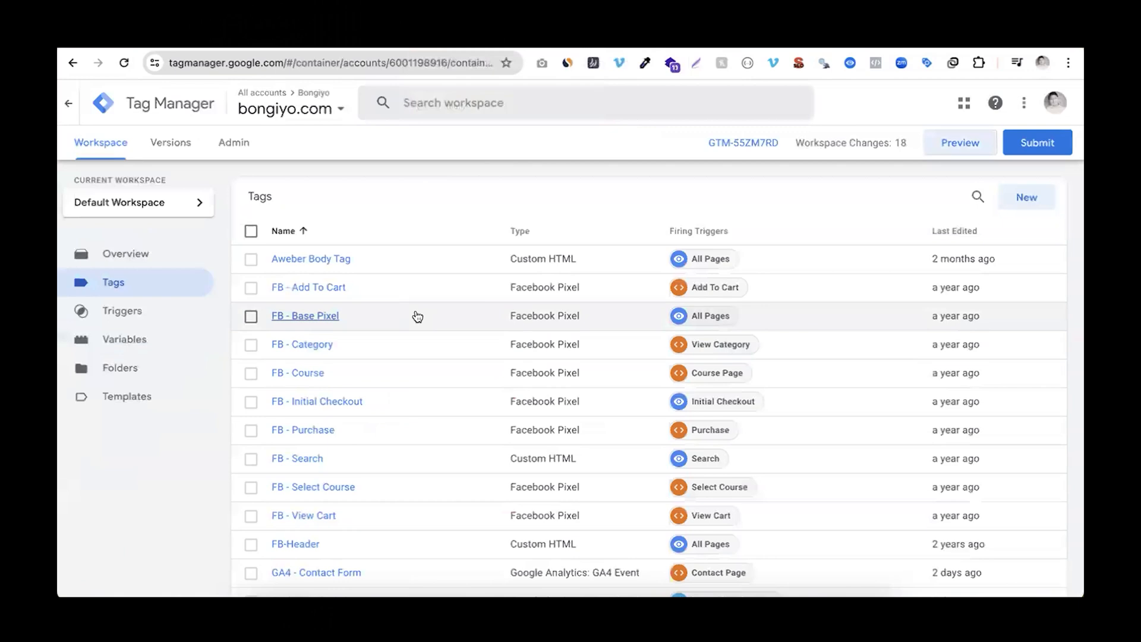
{"action": "scroll", "coordinate": [416, 316], "scroll_direction": "down", "scroll_amount": 10}
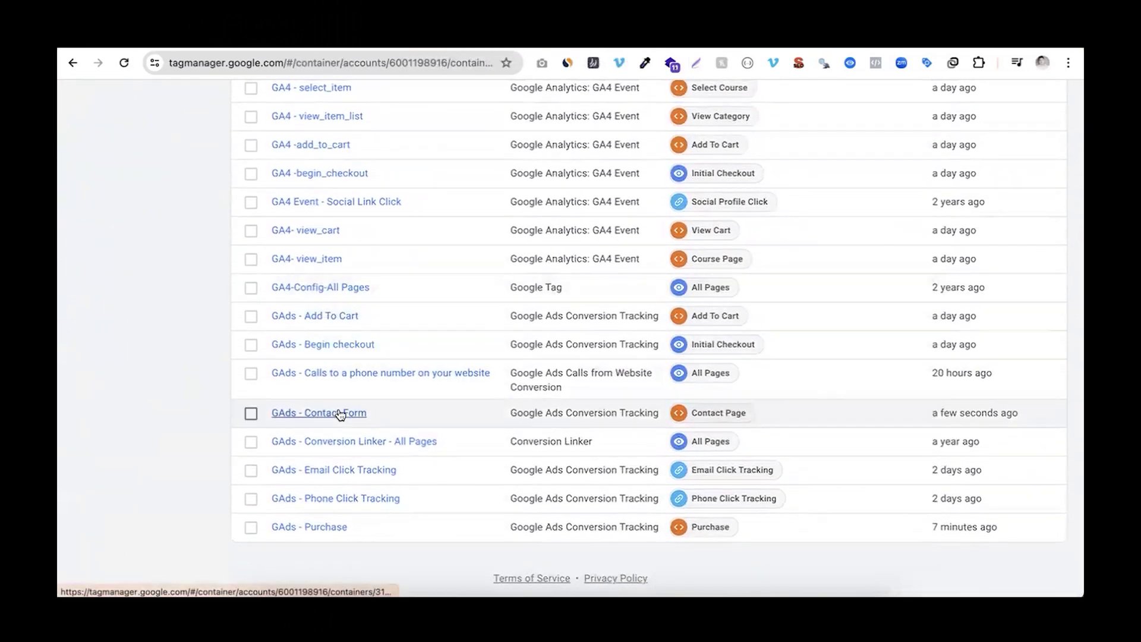
{"action": "left_click", "coordinate": [313, 527]}
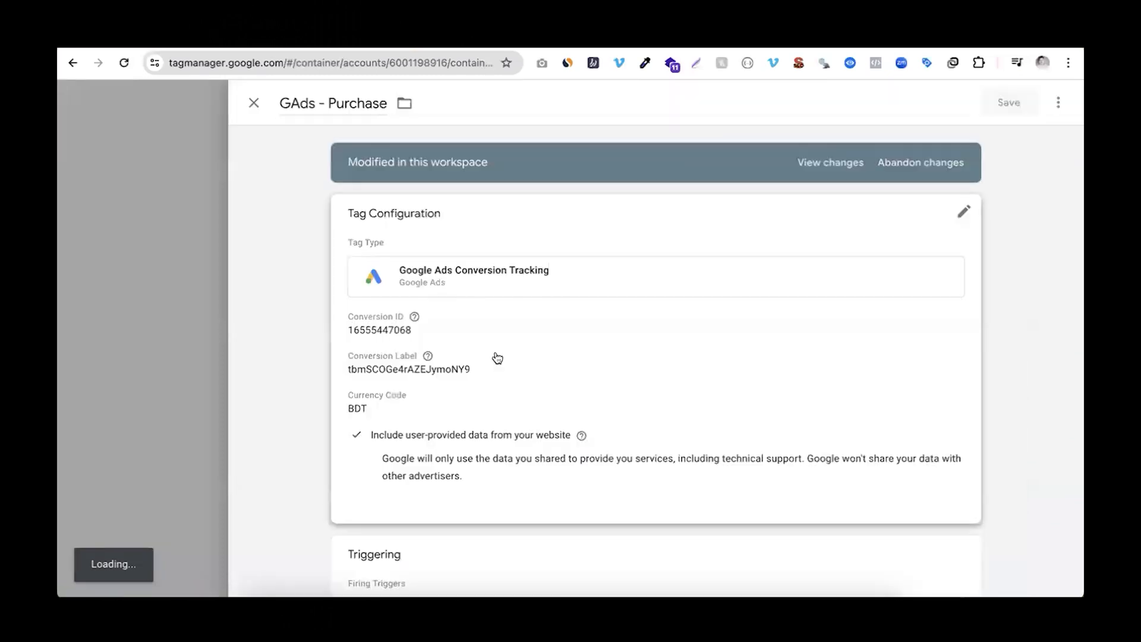
{"action": "scroll", "coordinate": [496, 444], "scroll_direction": "down", "scroll_amount": 5}
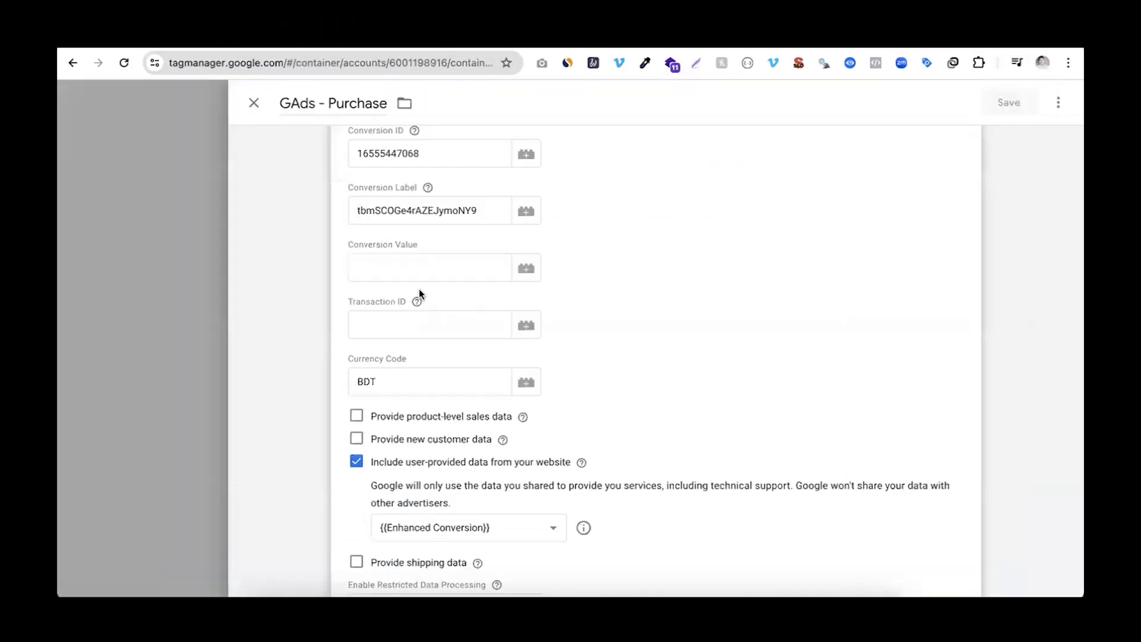
{"action": "scroll", "coordinate": [419, 289], "scroll_direction": "down", "scroll_amount": 5}
{"action": "left_click", "coordinate": [457, 265]}
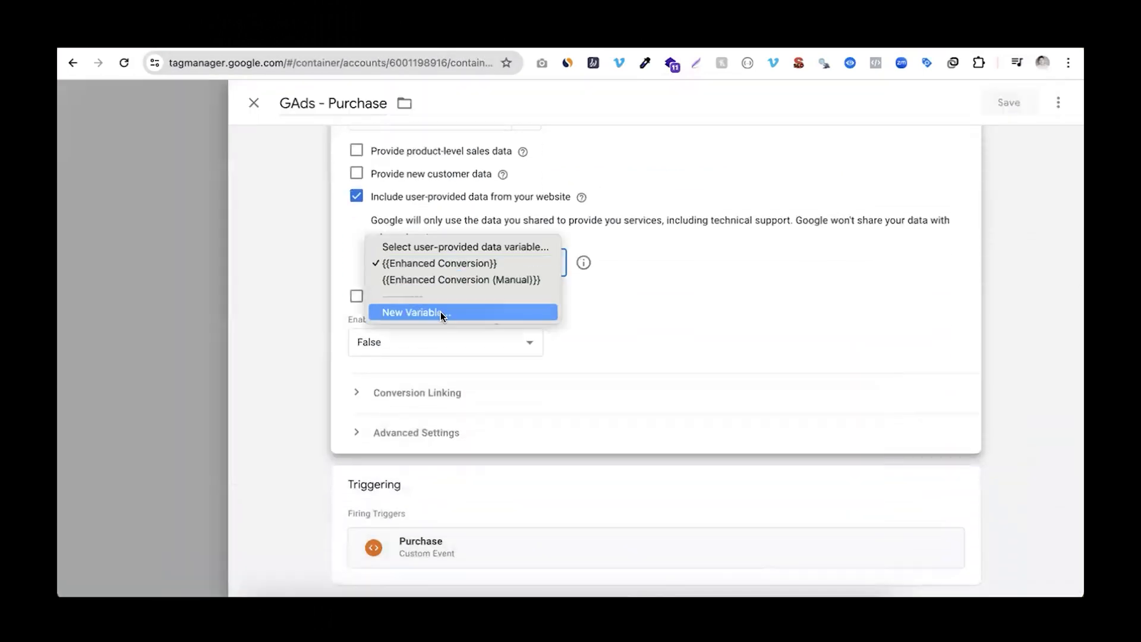
{"action": "left_click", "coordinate": [474, 281]}
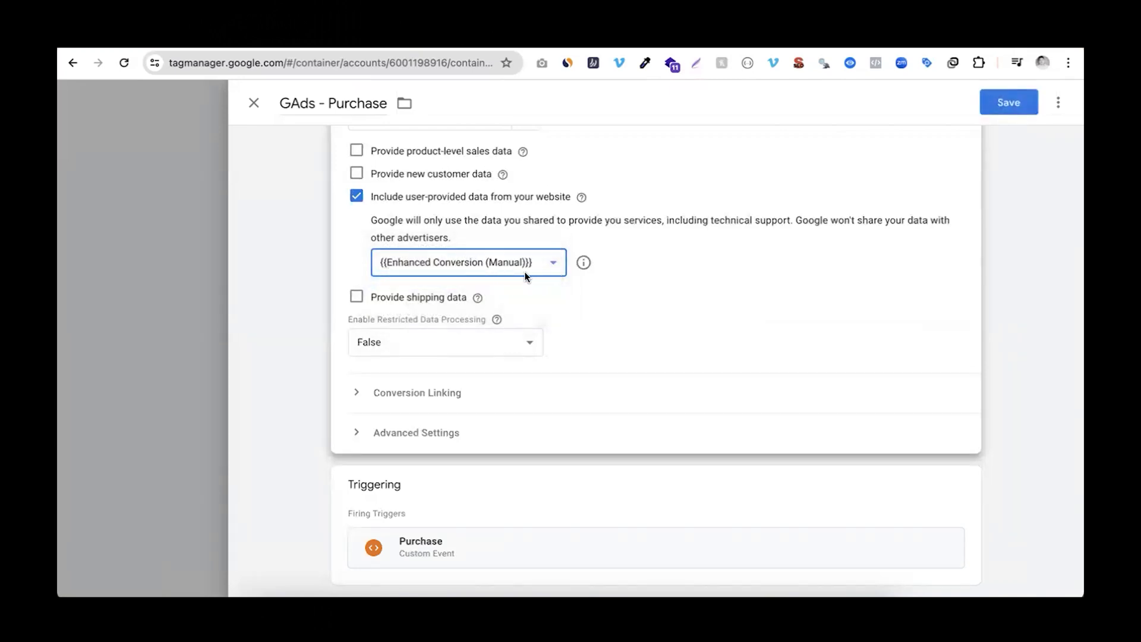
Review the GAds - Purchase tag's settings, save the tag and return to the start of the tag list
{"action": "scroll", "coordinate": [587, 326], "scroll_direction": "up", "scroll_amount": 3}
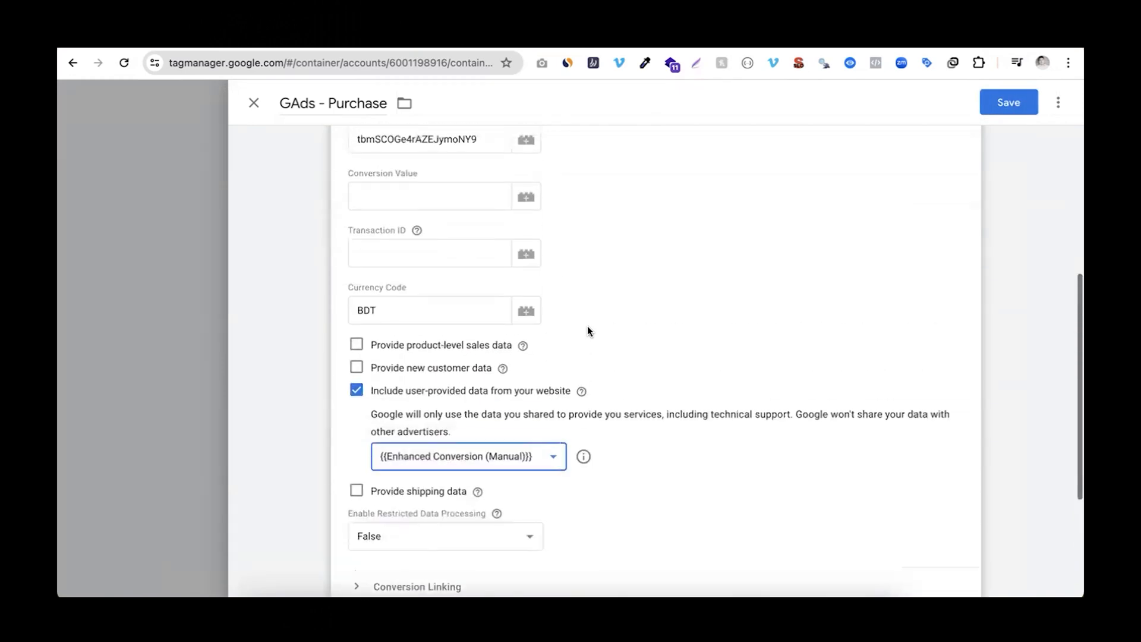
{"action": "scroll", "coordinate": [588, 326], "scroll_direction": "down", "scroll_amount": 3}
{"action": "scroll", "coordinate": [587, 325], "scroll_direction": "up", "scroll_amount": 8}
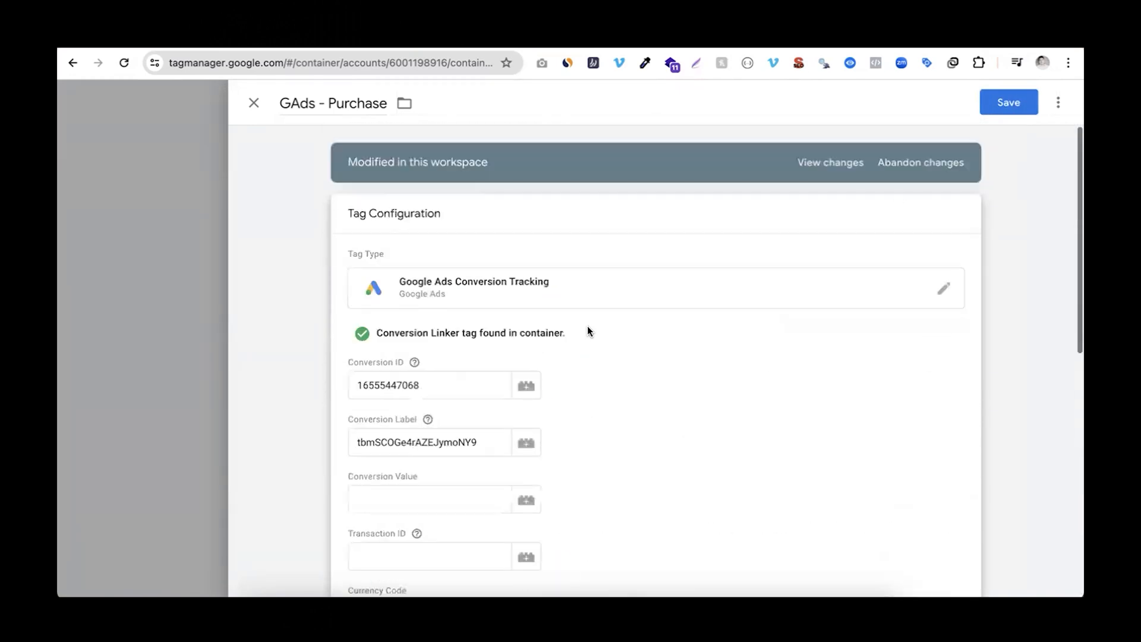
{"action": "left_click", "coordinate": [1009, 105]}
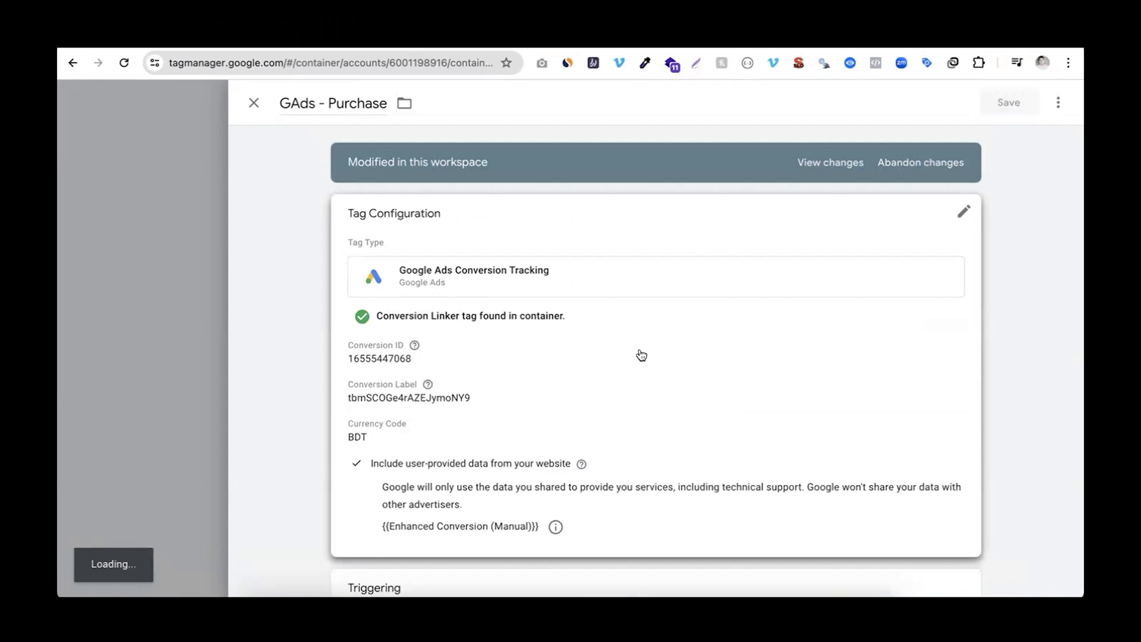
{"action": "scroll", "coordinate": [504, 313], "scroll_direction": "up", "scroll_amount": 6}
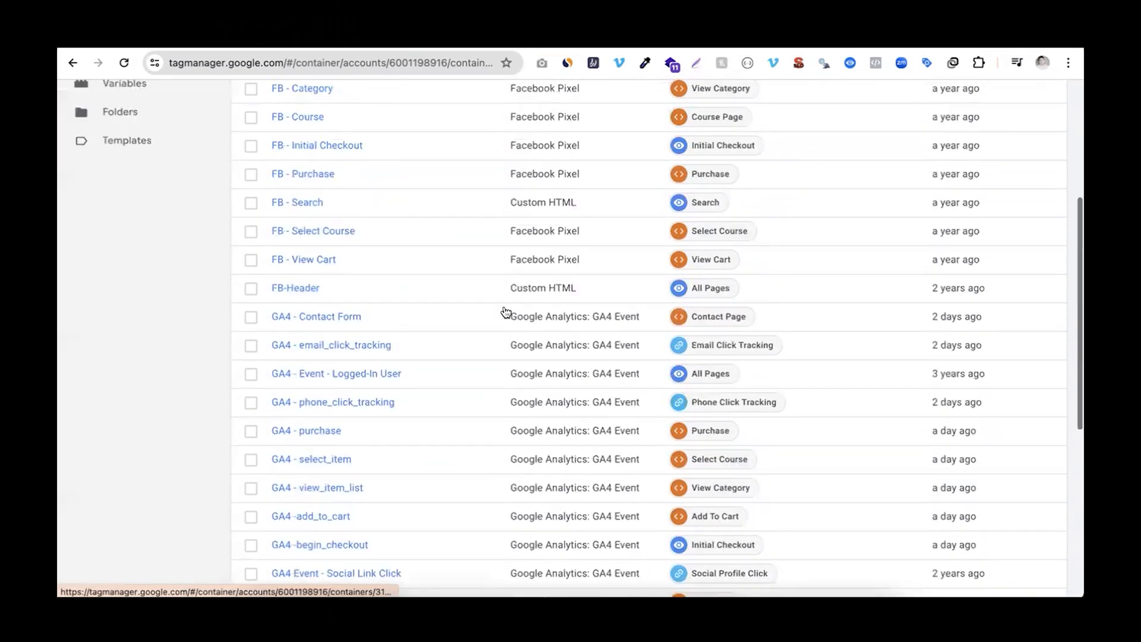
{"action": "scroll", "coordinate": [504, 313], "scroll_direction": "up", "scroll_amount": 2}
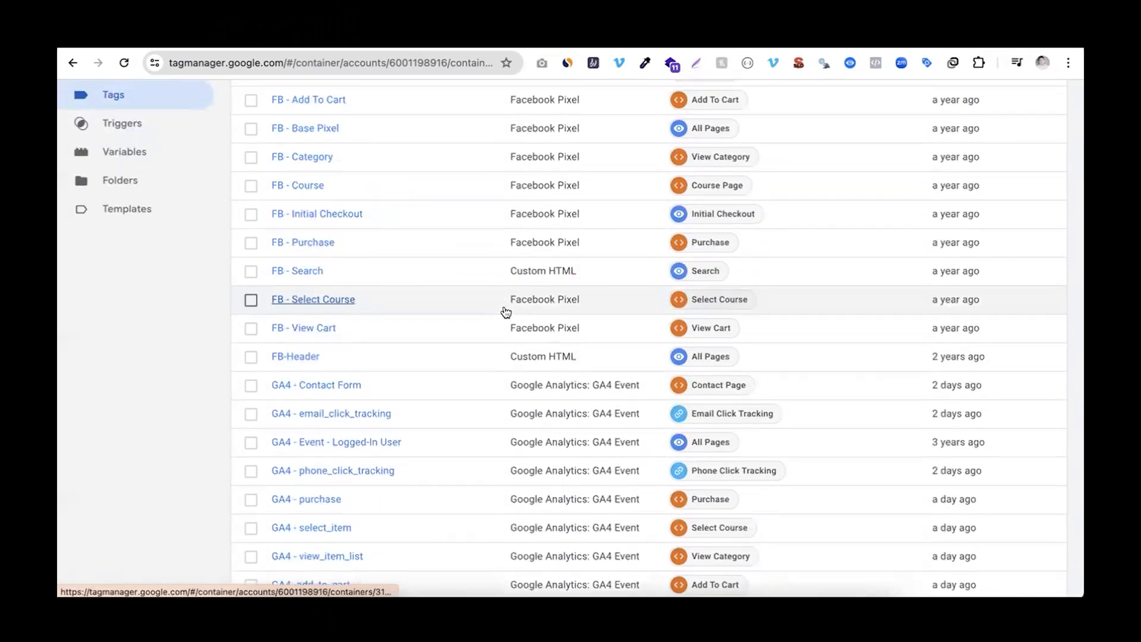
{"action": "scroll", "coordinate": [504, 313], "scroll_direction": "up", "scroll_amount": 4}
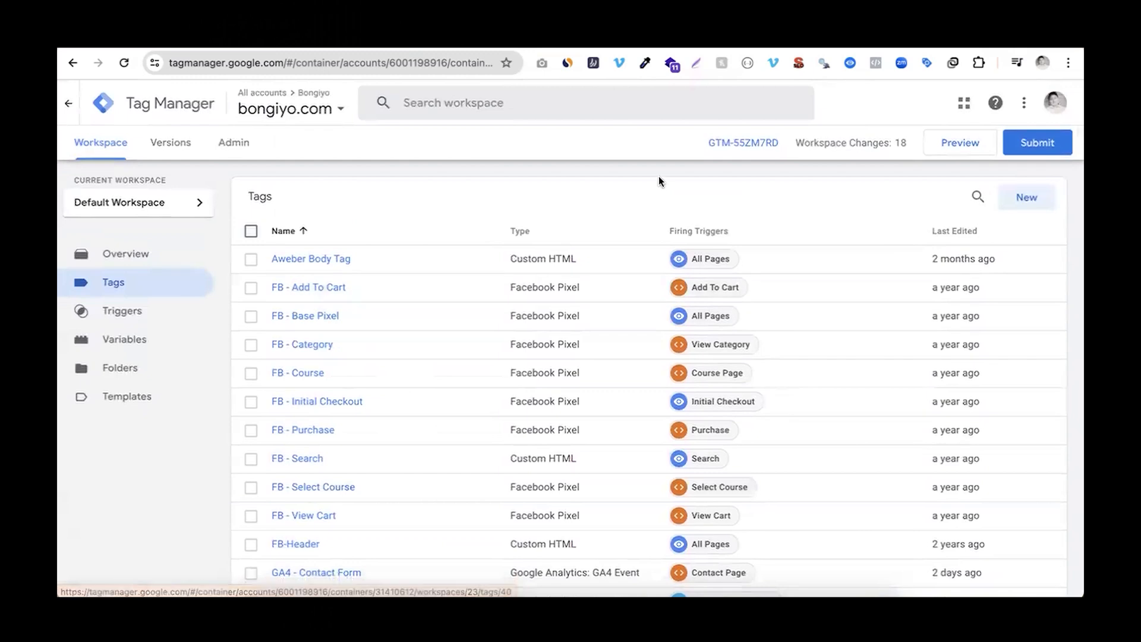
Examine the form and Purchase event data layer code in the Google Docs developer guide, highlighting the customer-data lines, and return to Tag Manager
{"action": "left_click", "coordinate": [829, 41]}
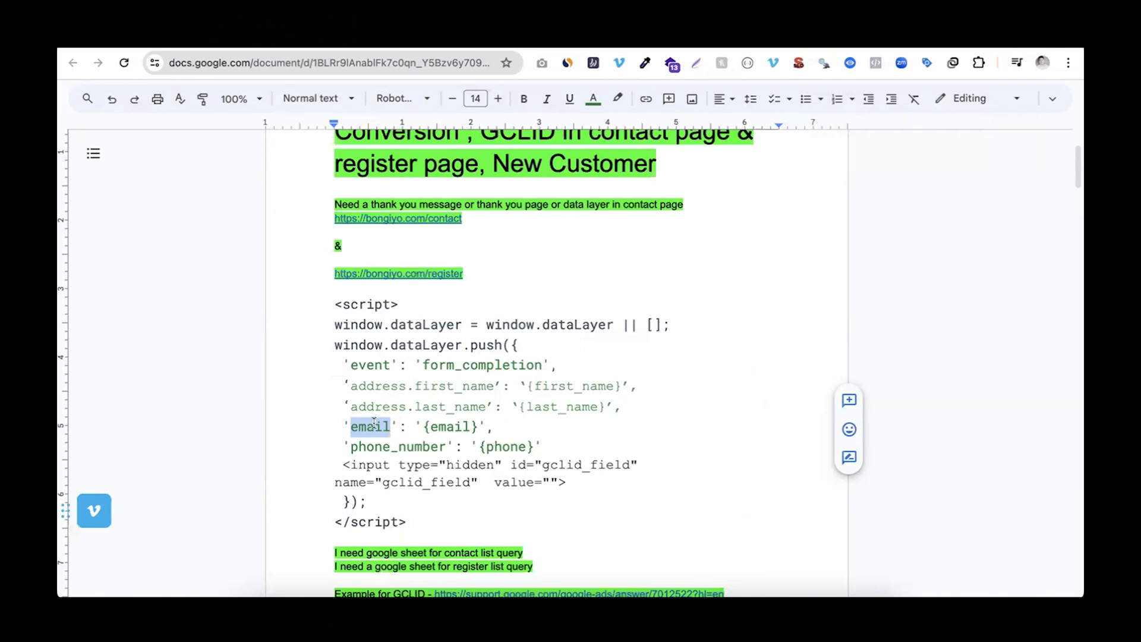
{"action": "left_click", "coordinate": [548, 49]}
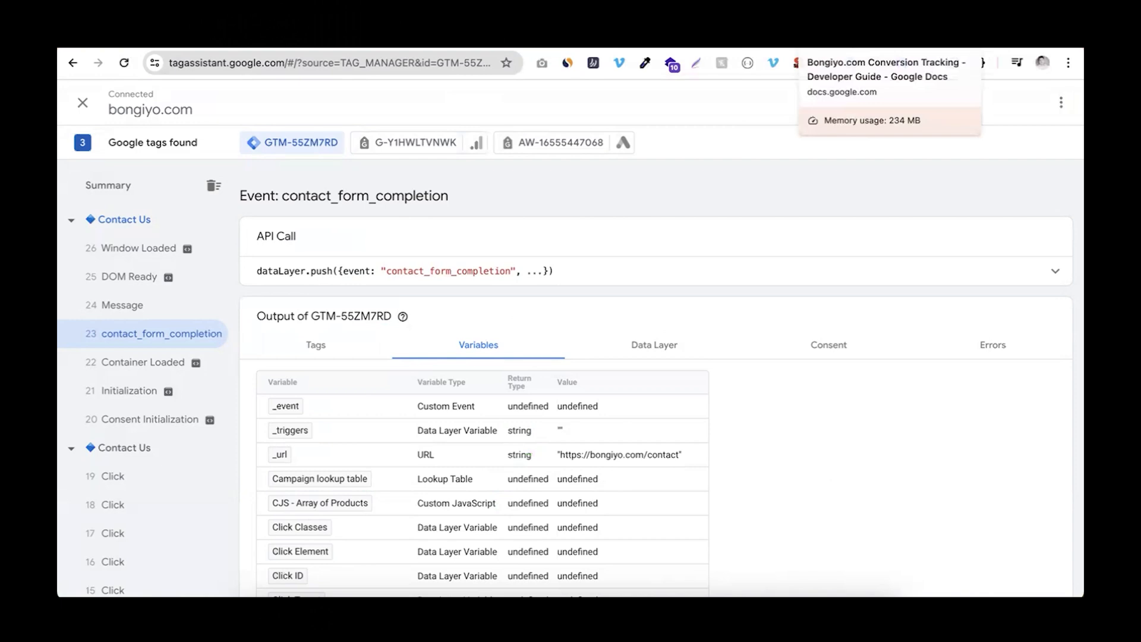
{"action": "left_click", "coordinate": [844, 49]}
{"action": "left_click_drag", "start_coordinate": [390, 388], "coordinate": [488, 418]}
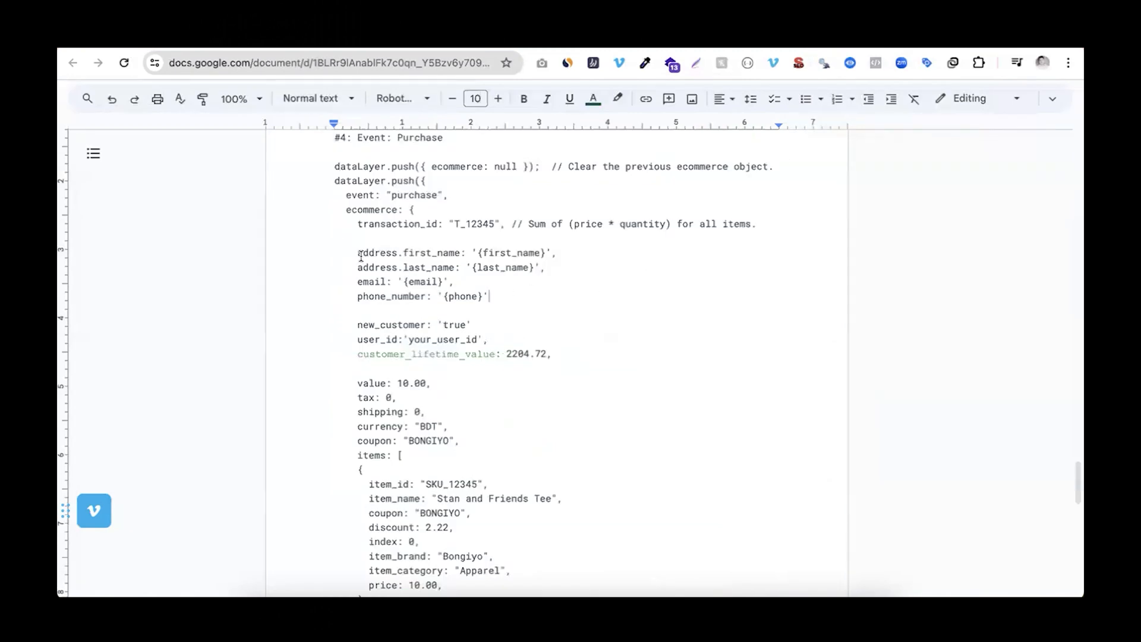
{"action": "left_click_drag", "start_coordinate": [360, 254], "coordinate": [497, 296]}
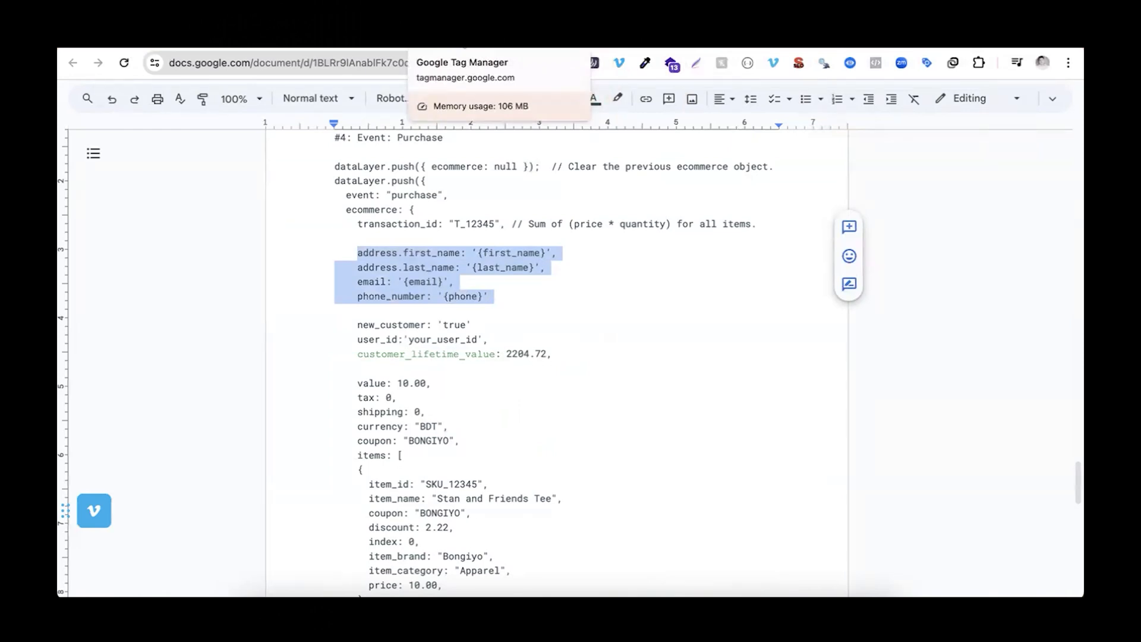
{"action": "left_click", "coordinate": [457, 39]}
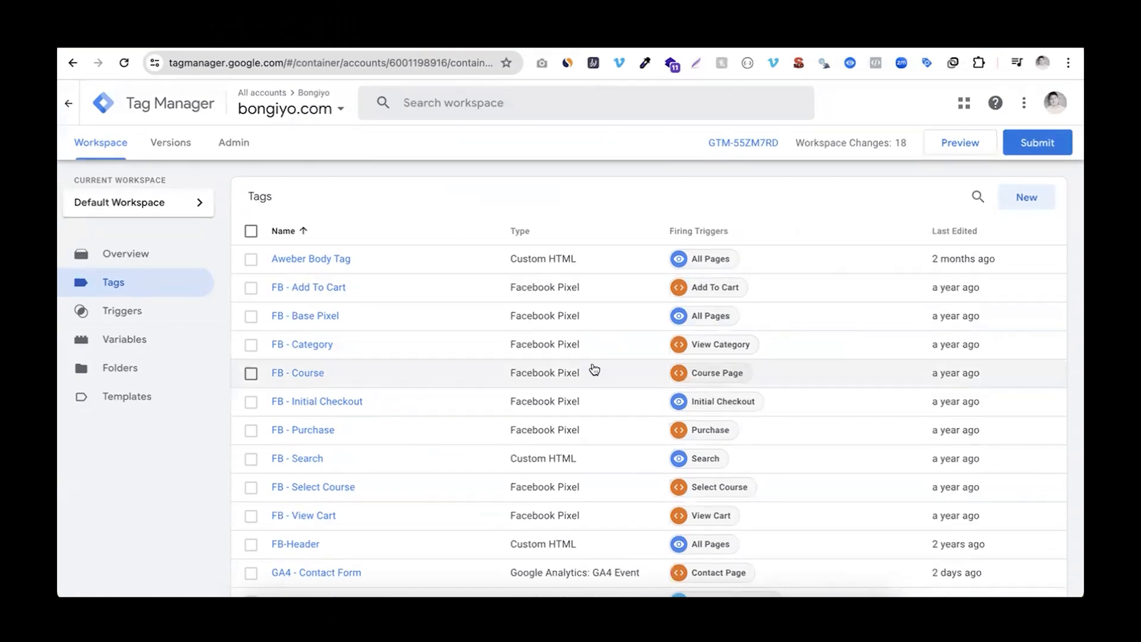
{"action": "scroll", "coordinate": [594, 369], "scroll_direction": "down", "scroll_amount": 2}
{"action": "scroll", "coordinate": [594, 369], "scroll_direction": "up", "scroll_amount": 3}
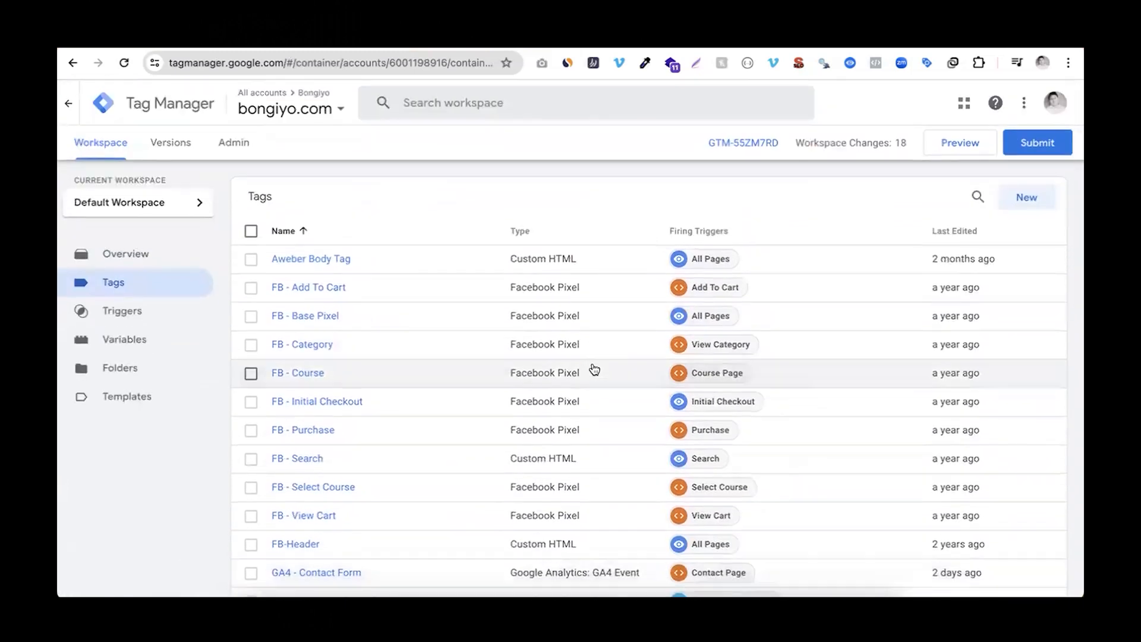